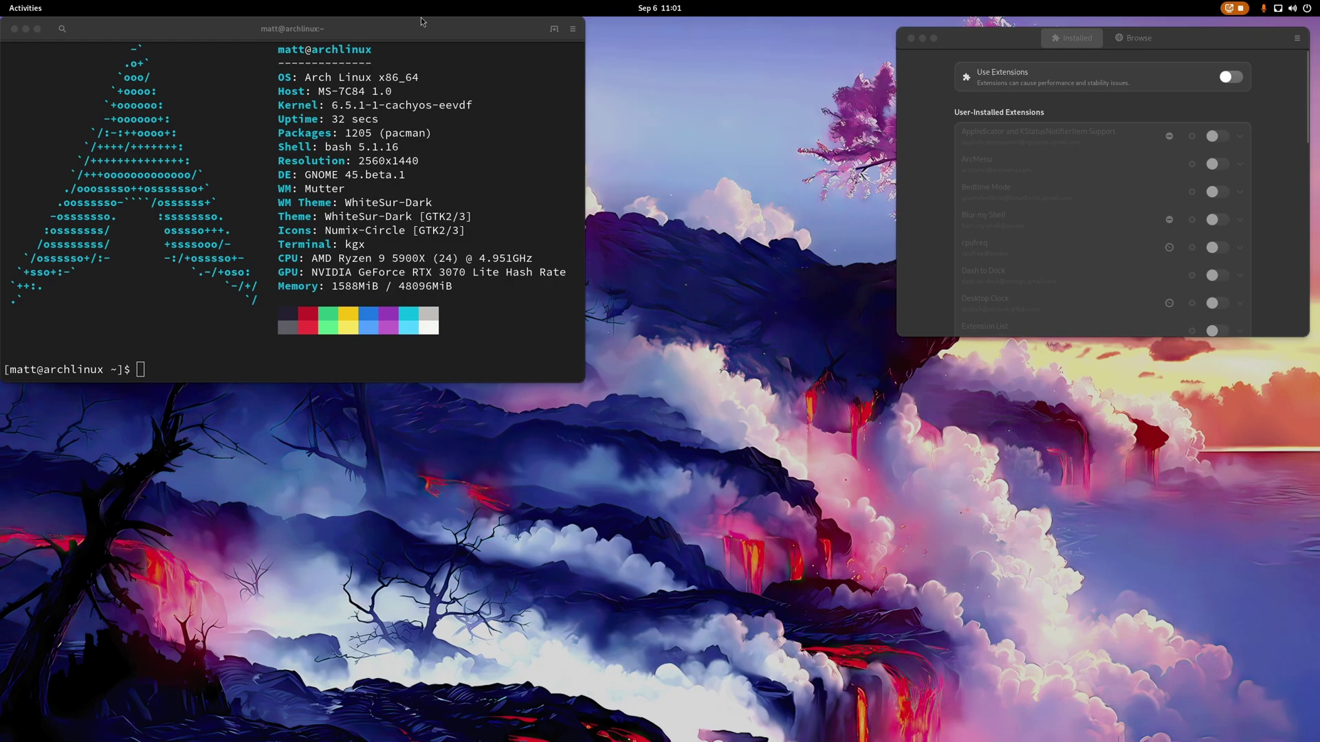
Turn on all user extensions so the dock appears, then close the Extensions manager.
left_click_drag(391, 26, 425, 45)
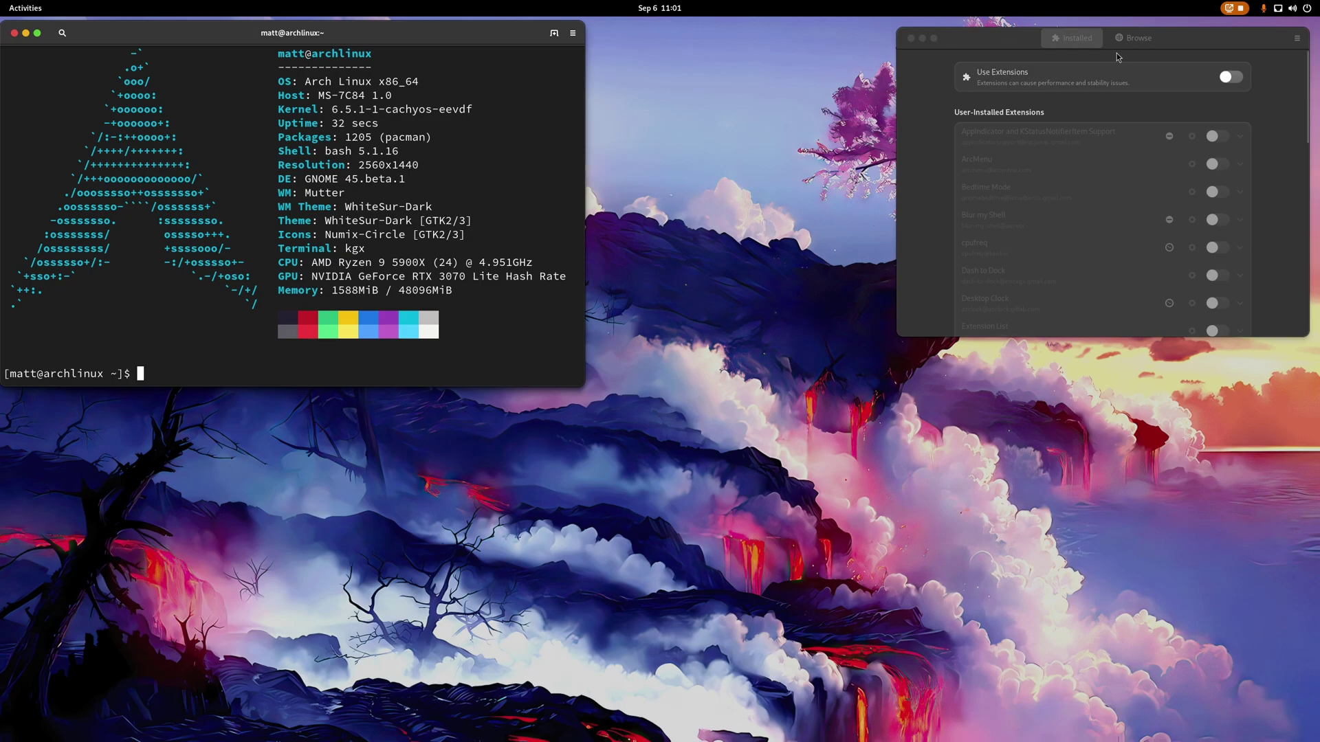
left_click(1229, 77)
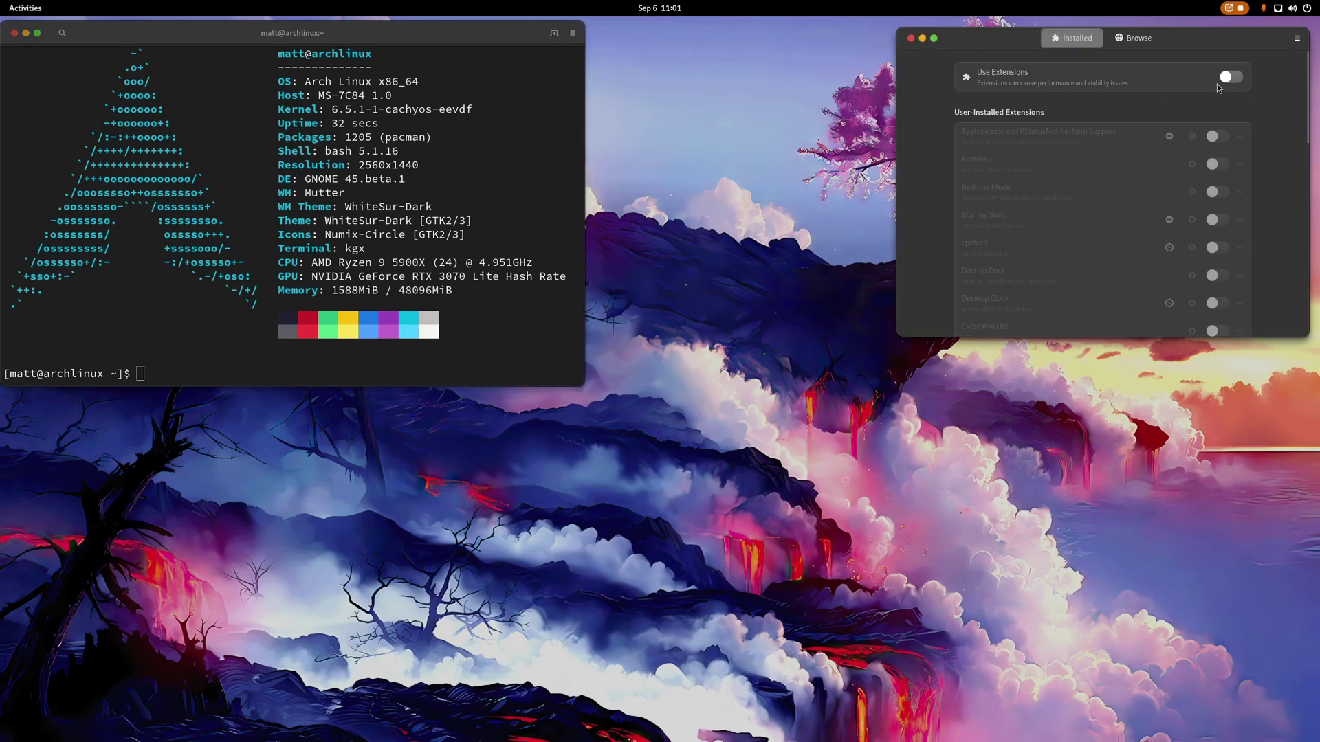
left_click(911, 38)
Open Settings from quick settings, close the terminal, and centre the Settings window.
left_click(1237, 10)
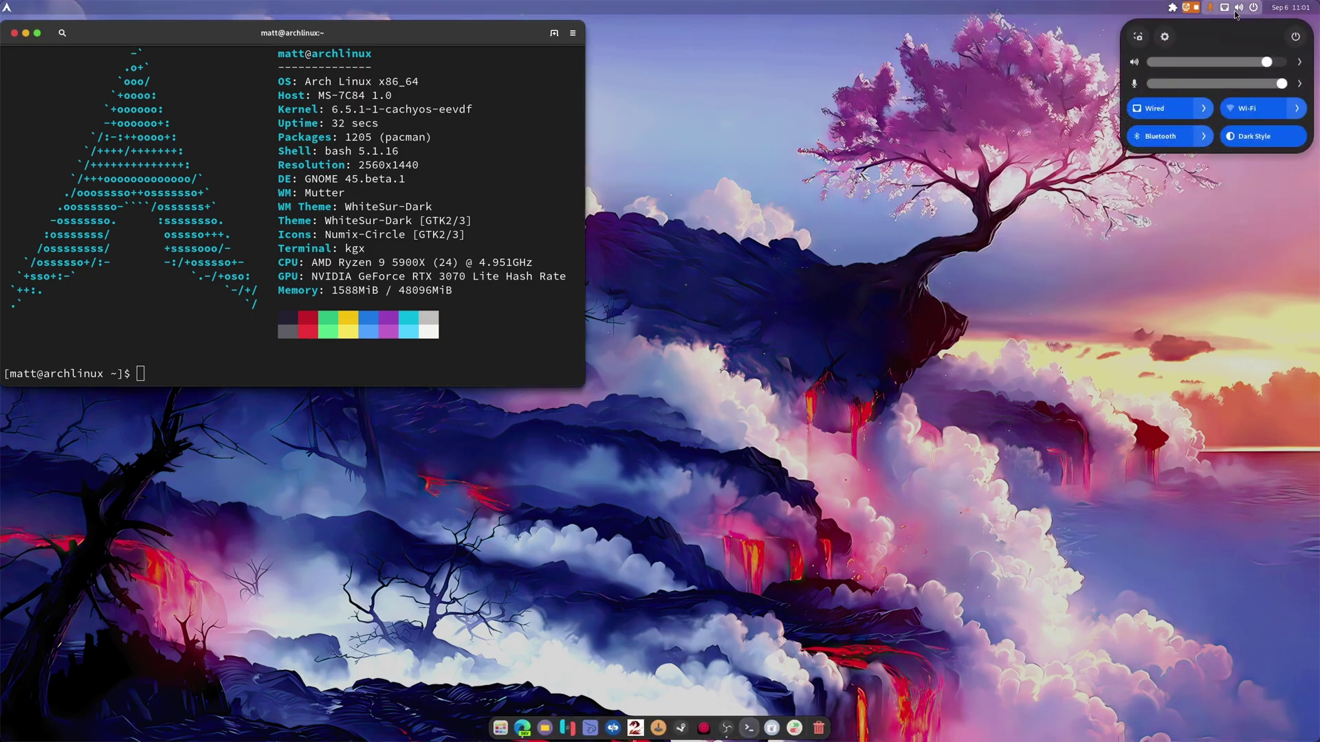
left_click(1165, 38)
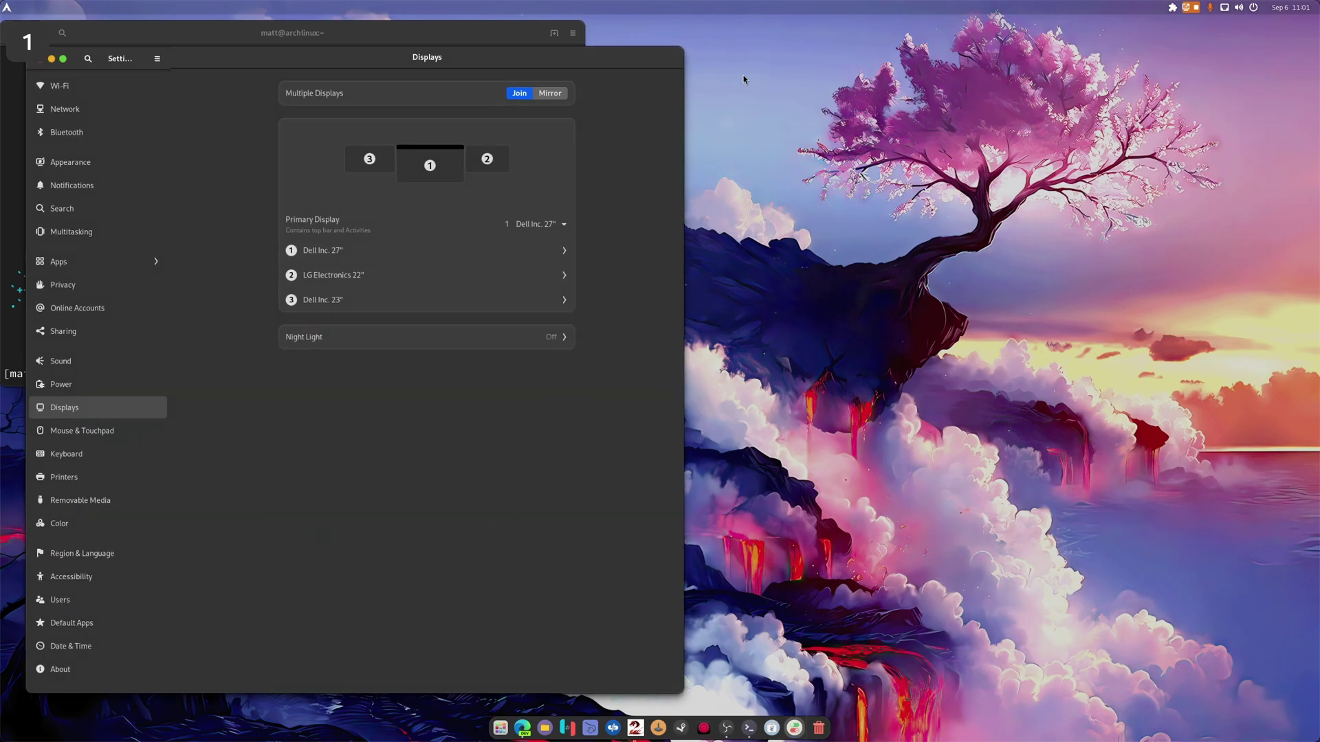
left_click_drag(608, 67, 1230, 47)
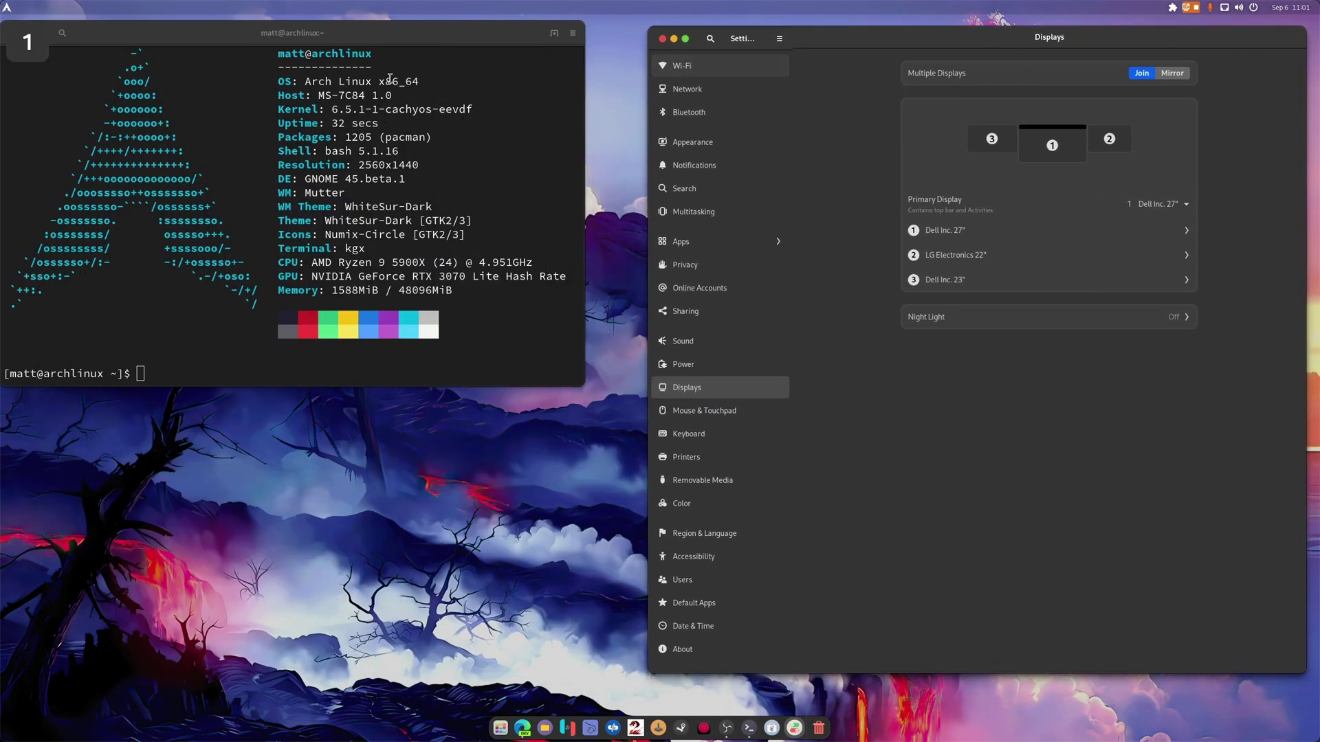
left_click_drag(59, 50, 89, 69)
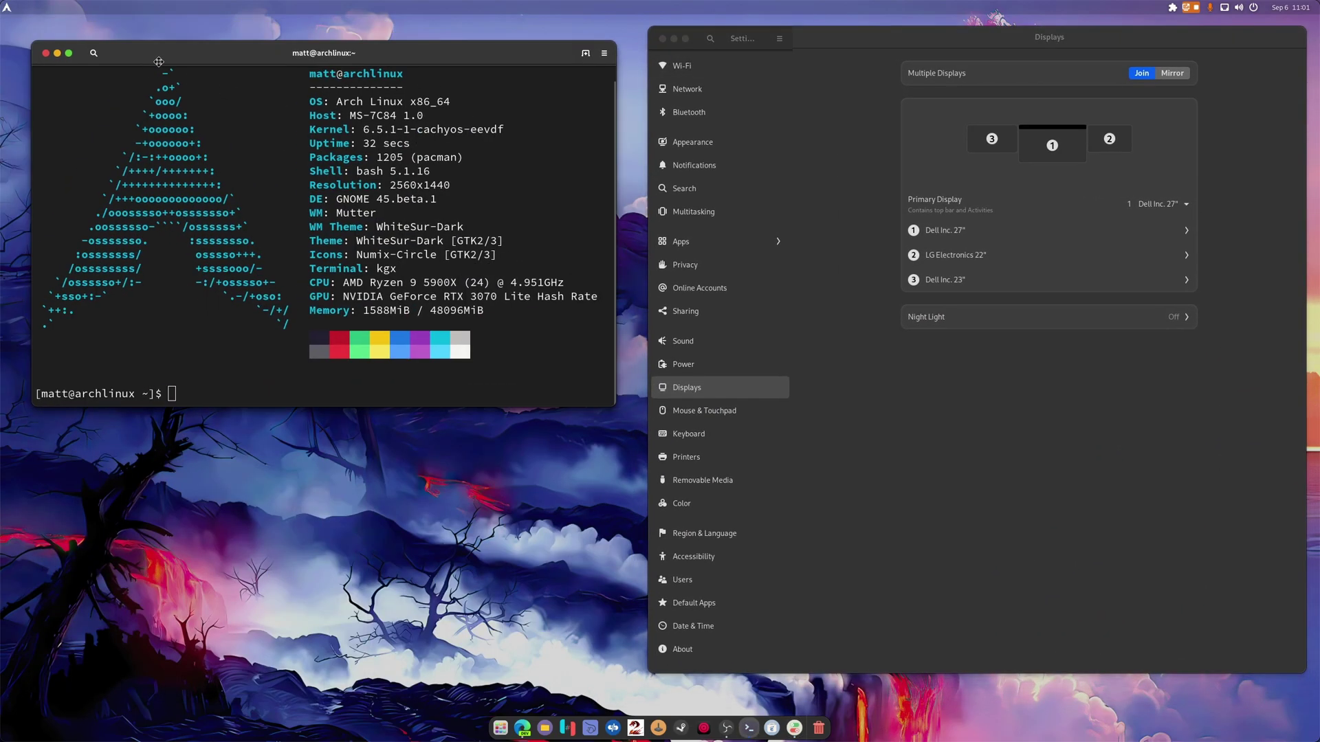
left_click(45, 54)
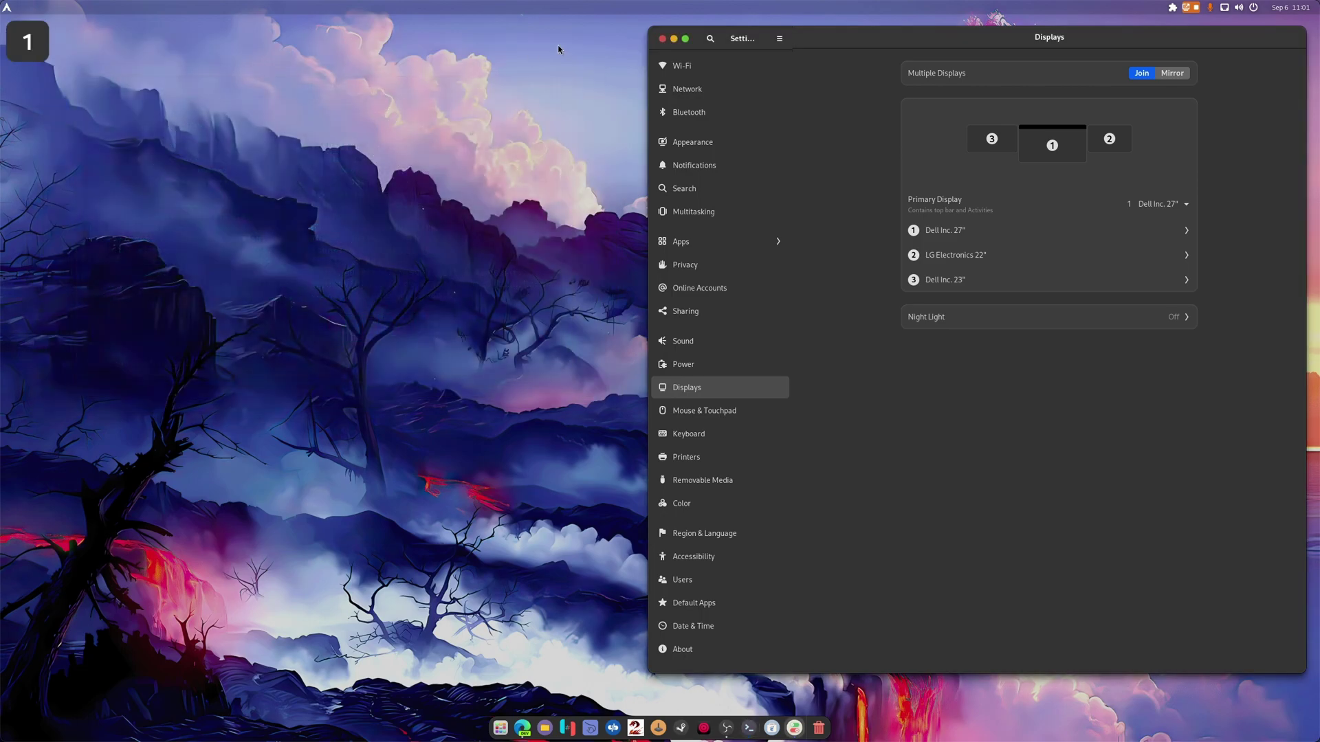
left_click_drag(856, 47, 529, 39)
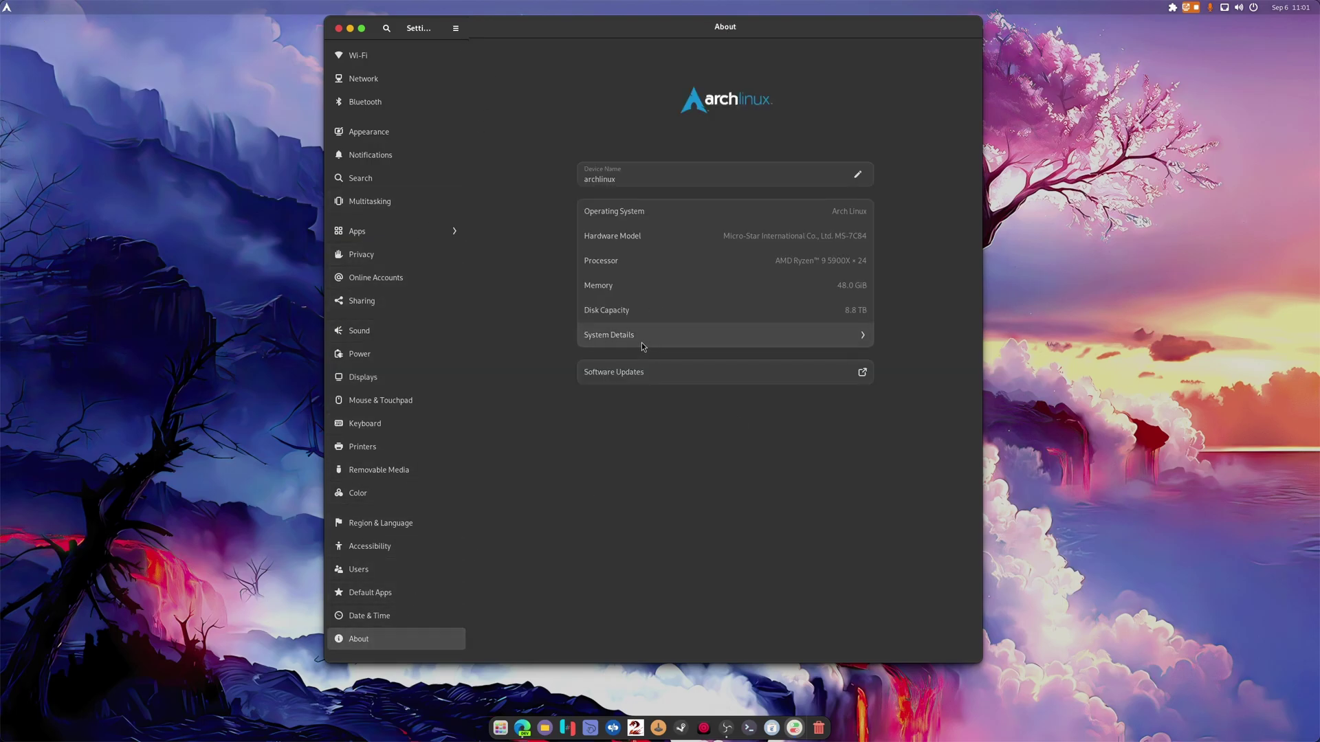
Show the About page and copy its full System Details to the clipboard, twice.
left_click(644, 344)
scroll(779, 356, "down", 1)
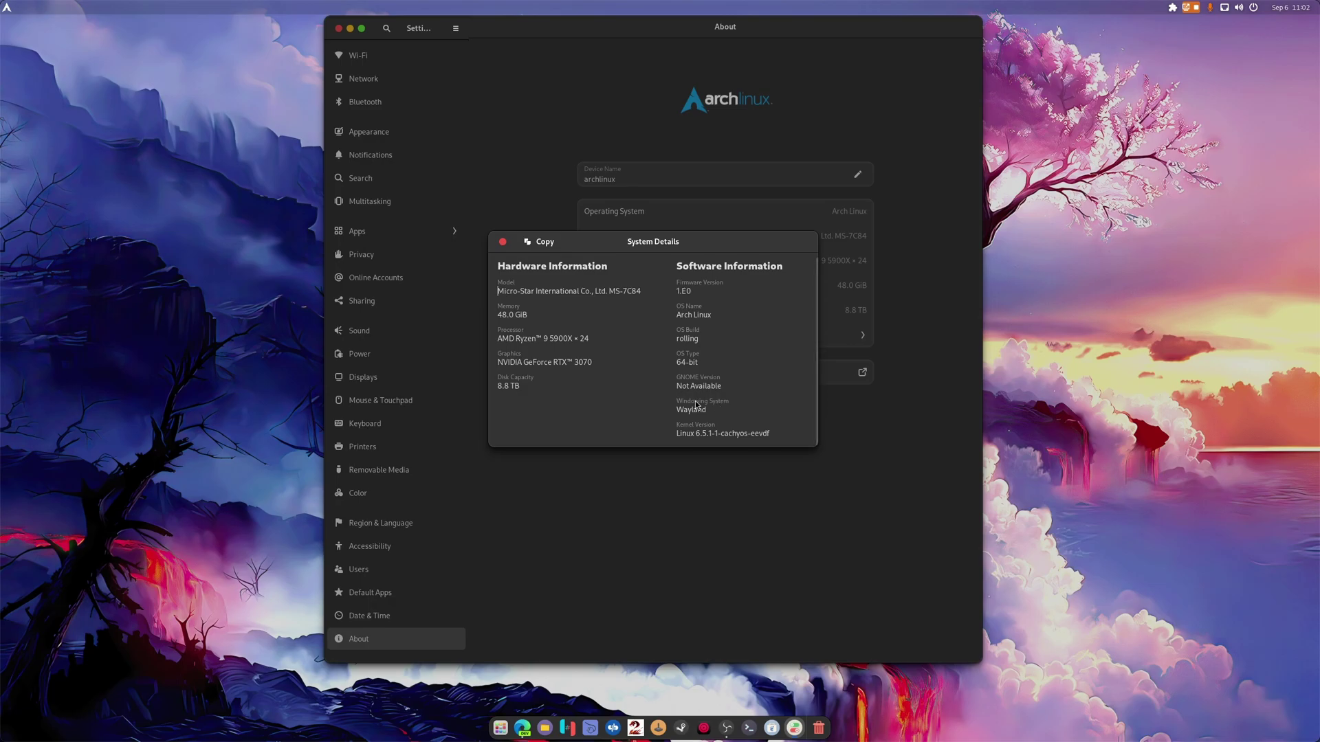
left_click(539, 241)
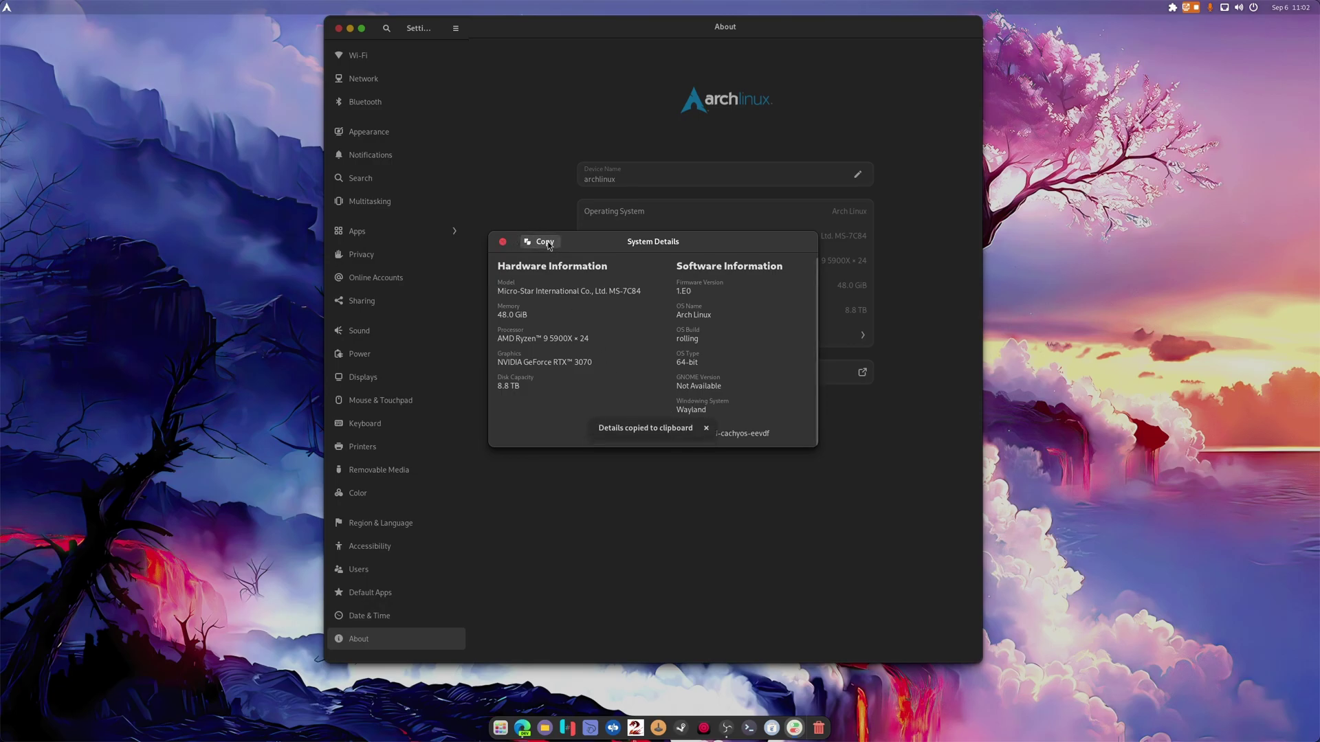
left_click(501, 242)
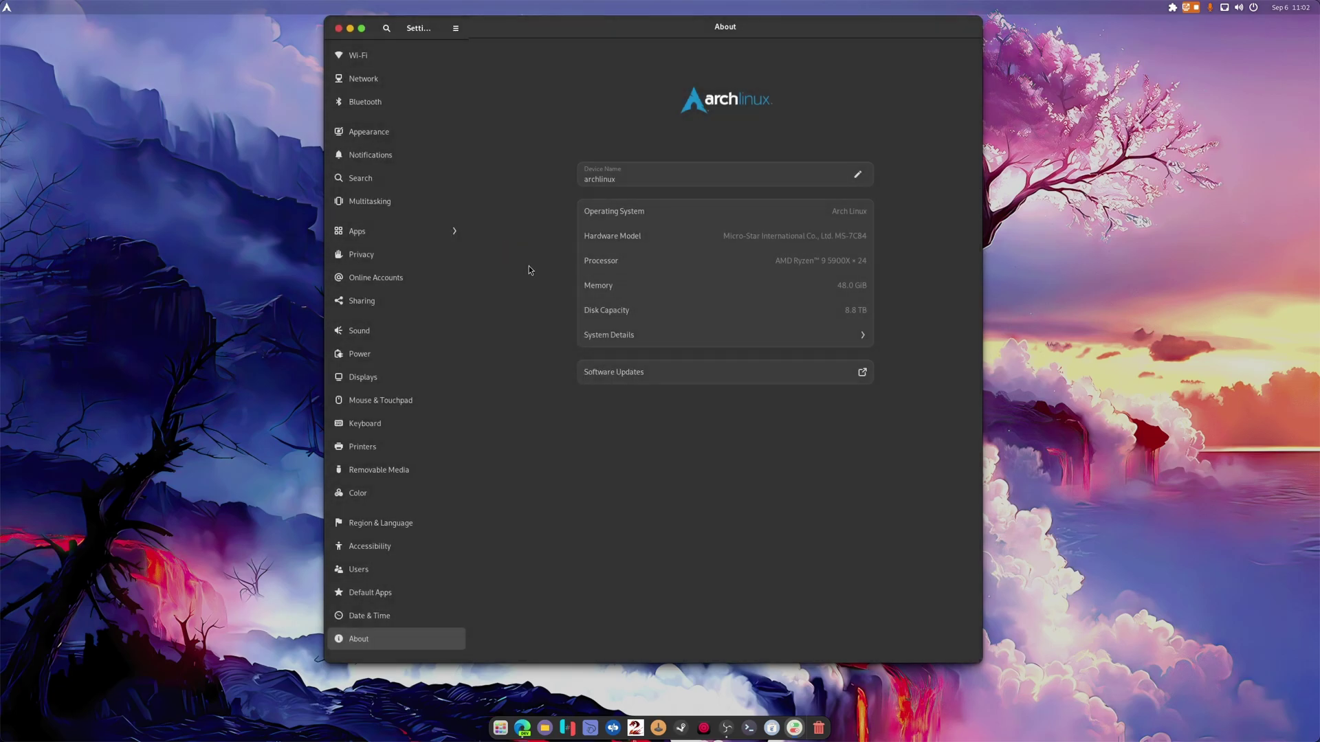
left_click(653, 332)
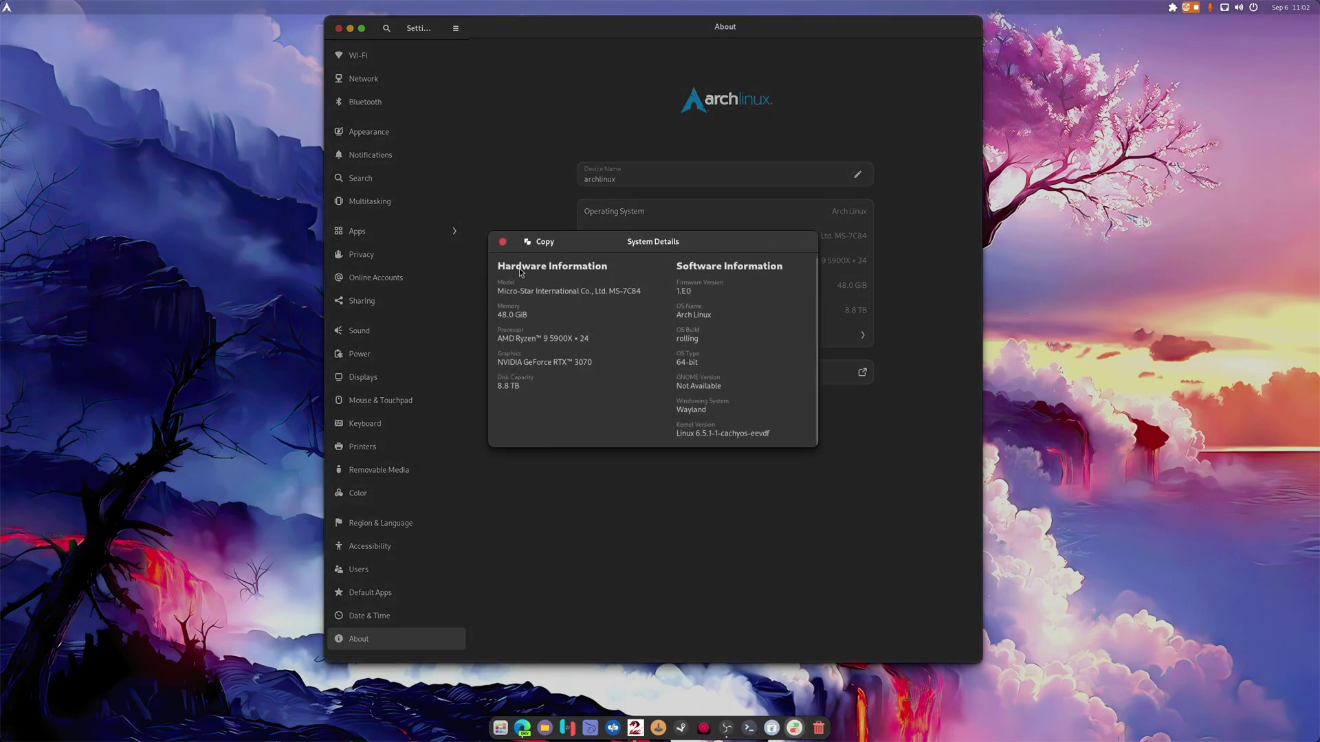
left_click(535, 242)
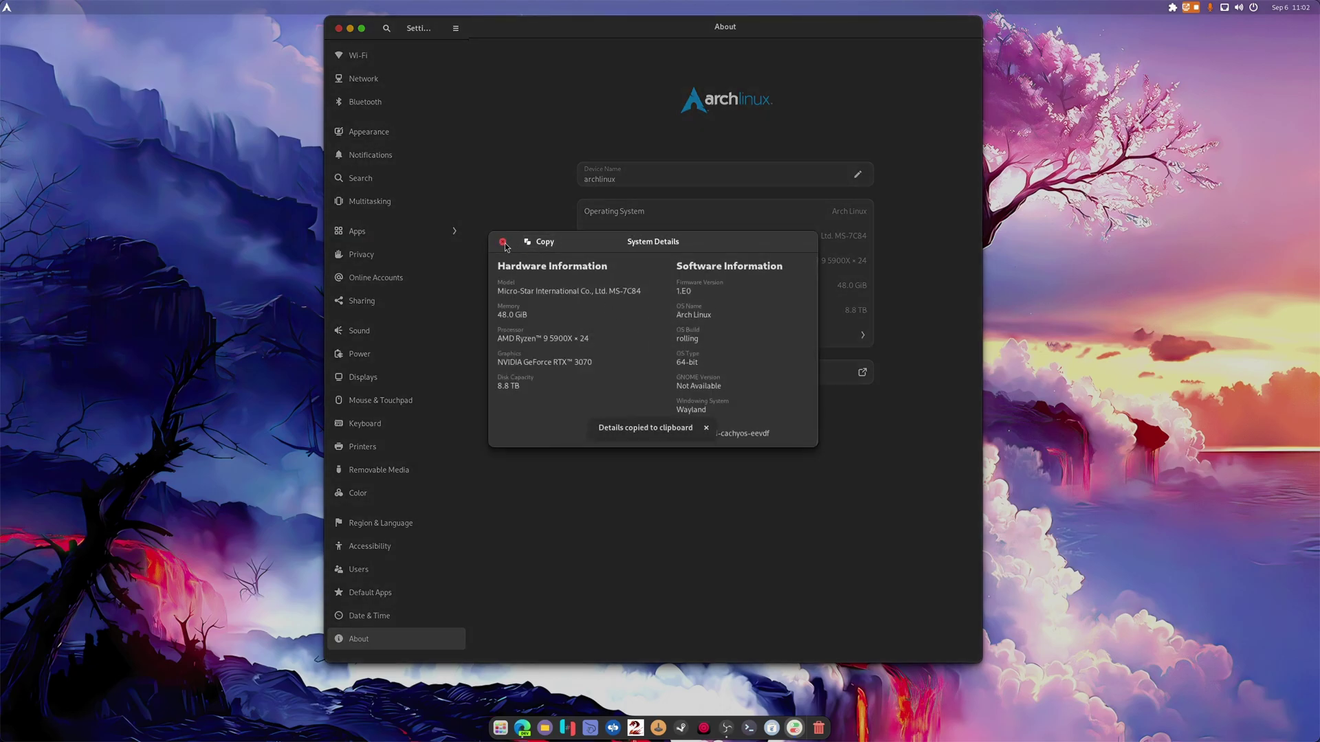
left_click(503, 242)
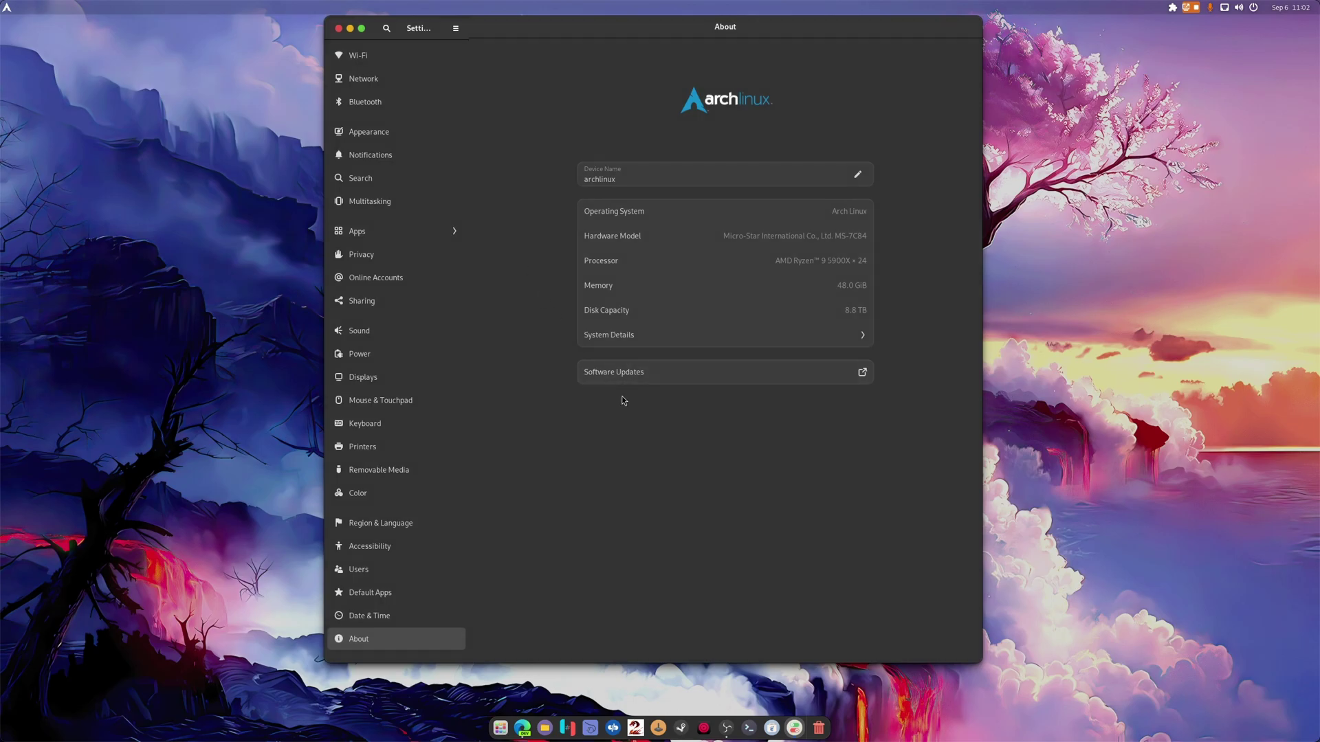
In Date & Time, turn on Week Day and Seconds for the clock, leaving Week Numbers off.
left_click(379, 624)
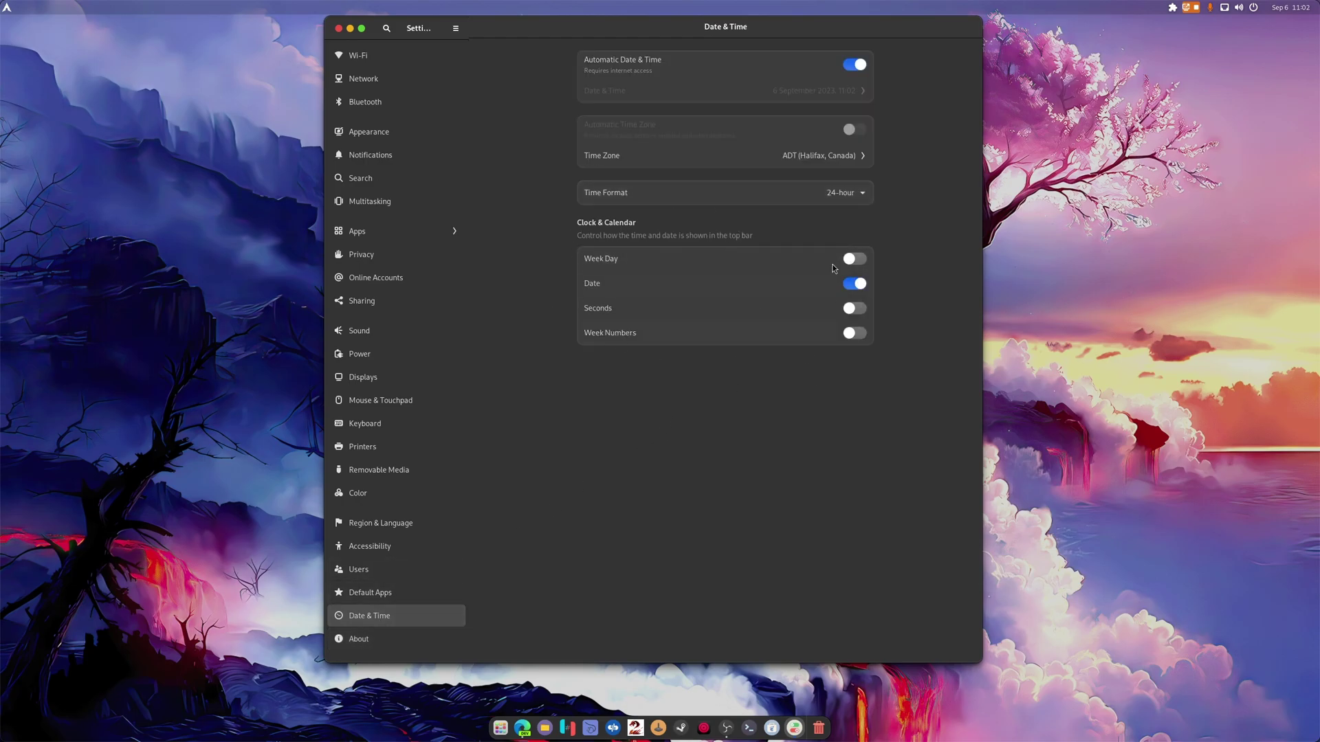
left_click(855, 260)
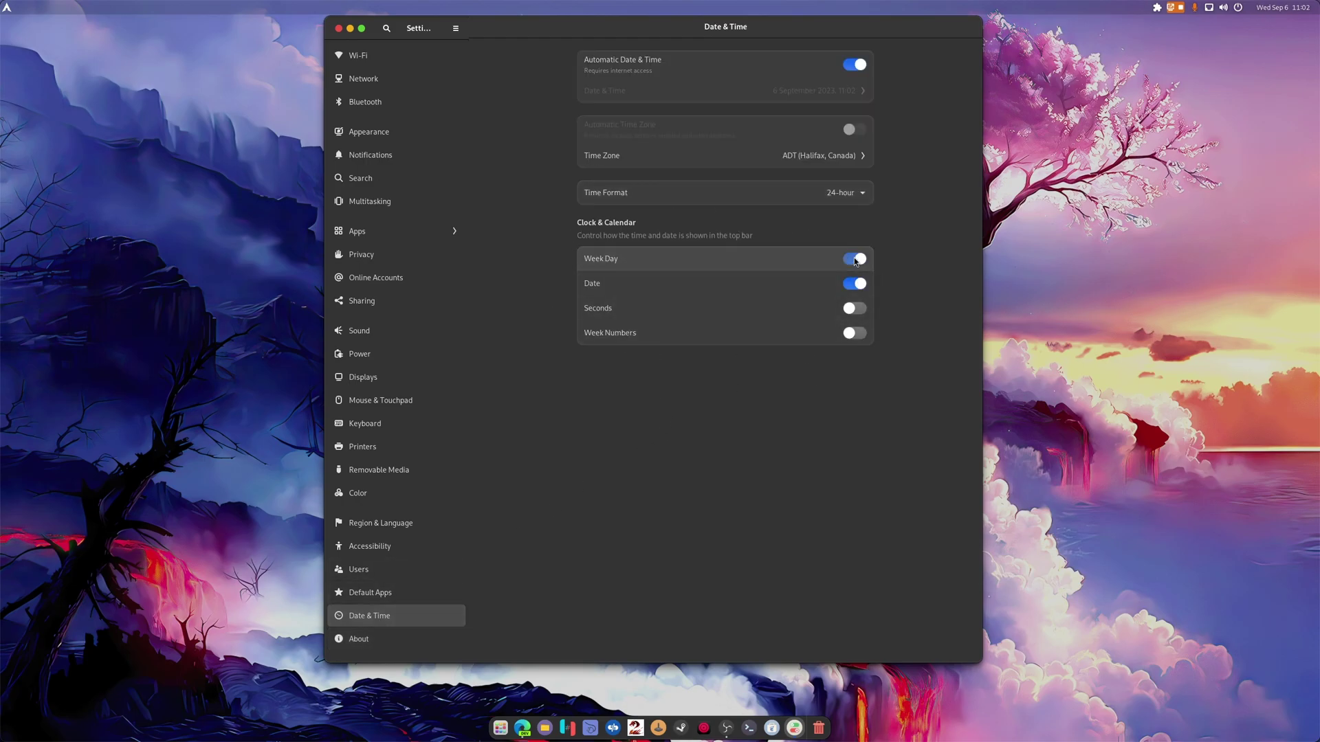
left_click(863, 311)
left_click(854, 334)
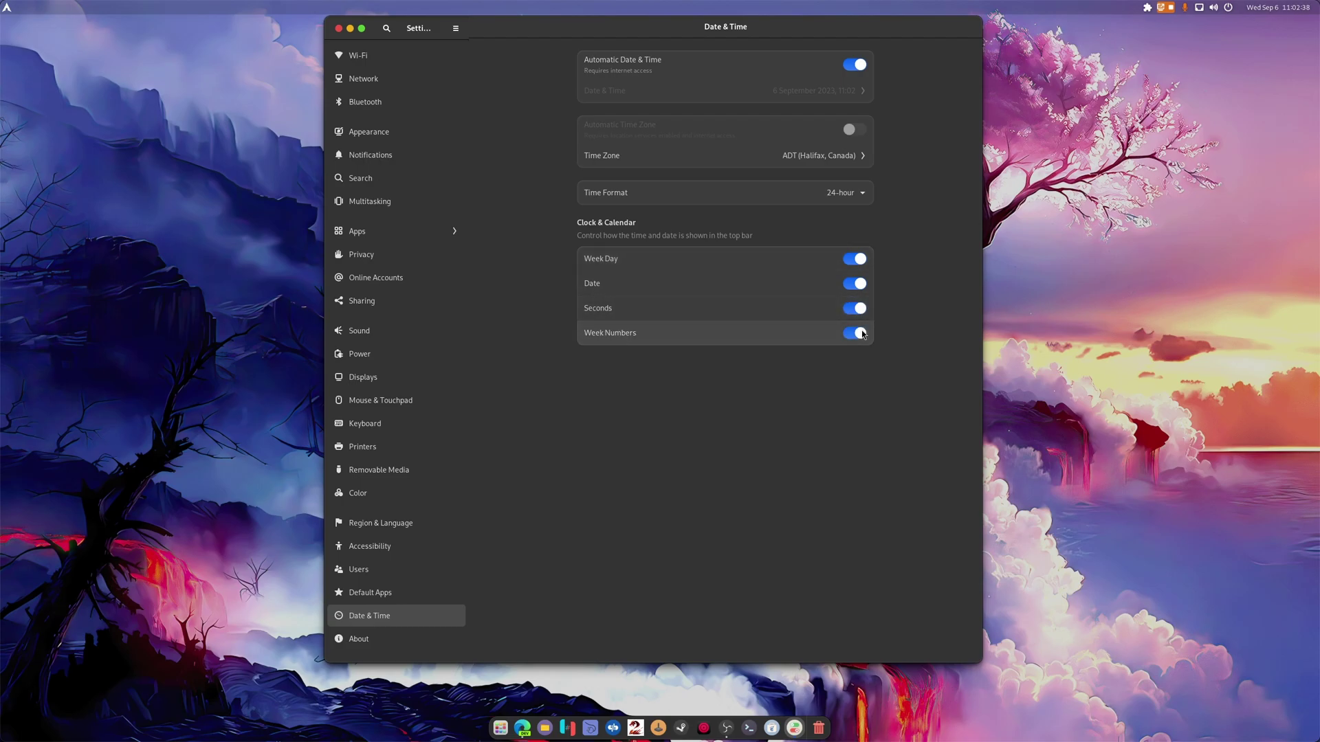
left_click(855, 333)
left_click(863, 335)
left_click(863, 335)
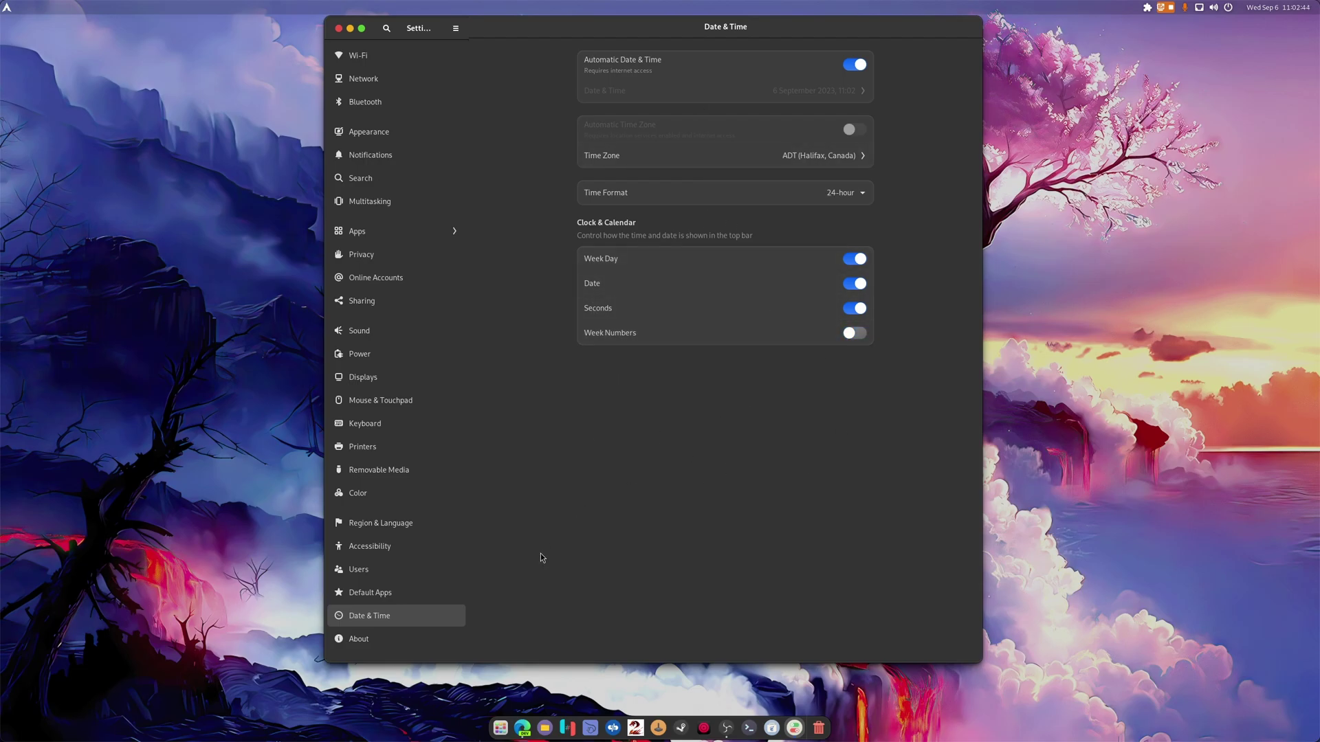
left_click(371, 423)
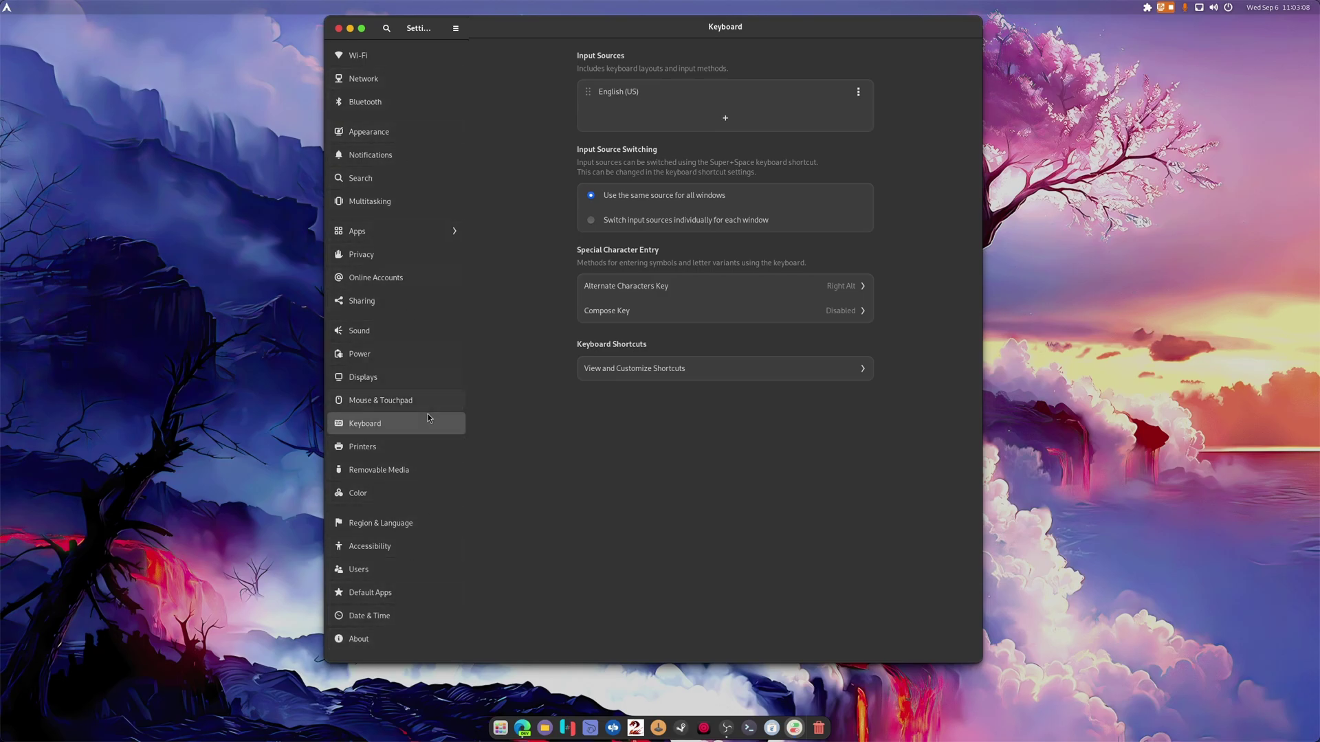
Close Settings and launch Files on the Home folder, briefly checking its main menu.
left_click(338, 27)
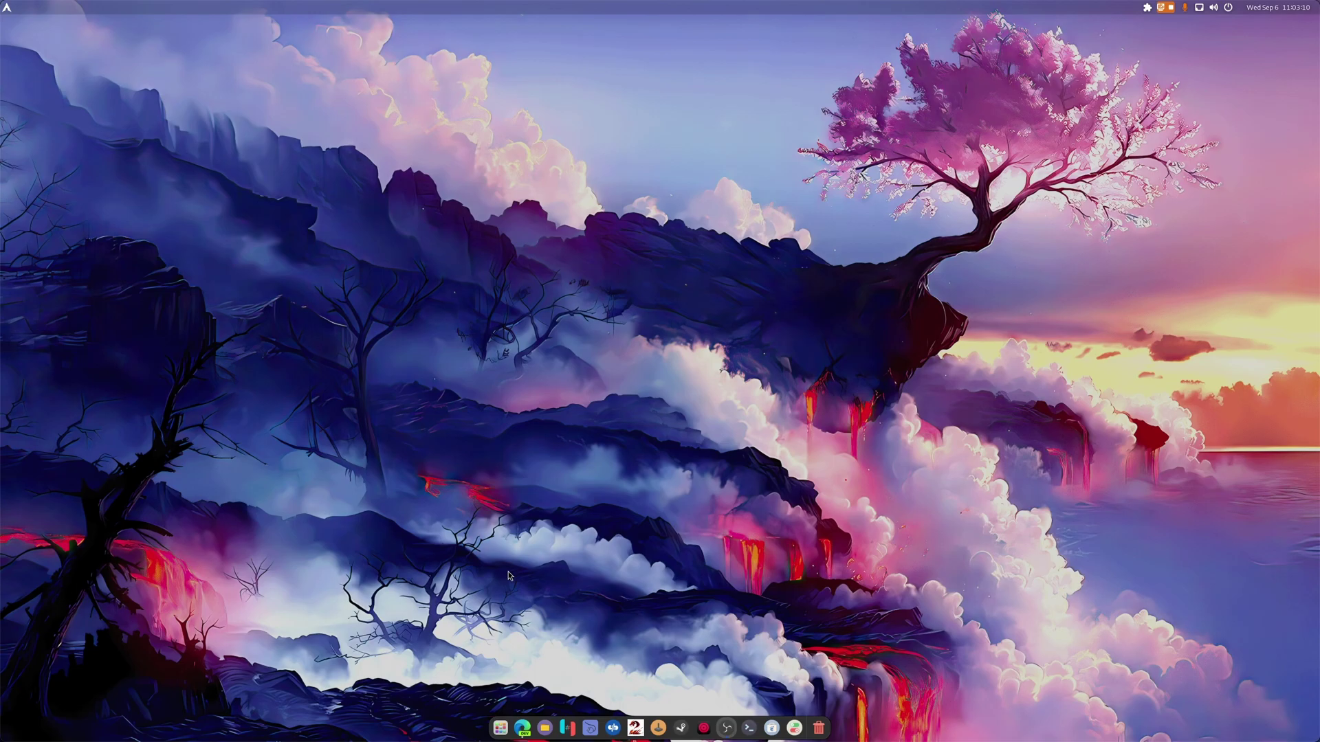
left_click(546, 726)
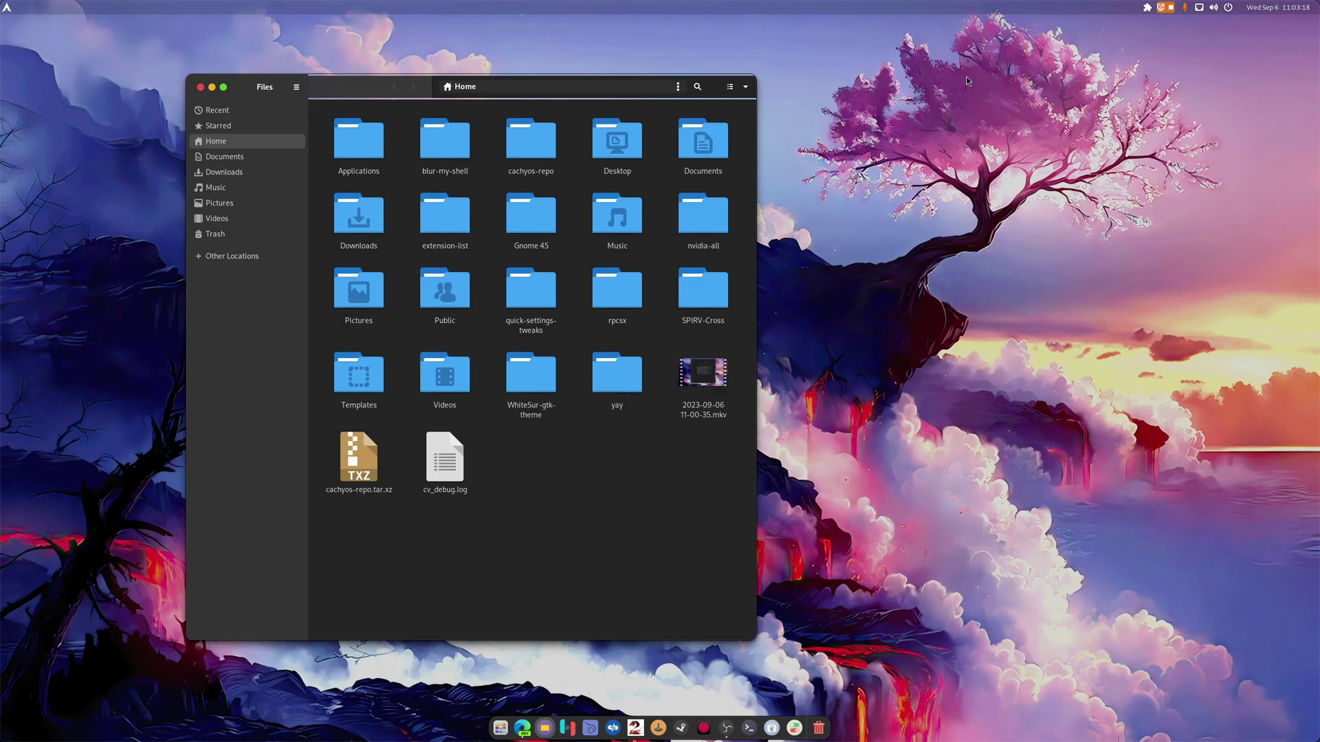
mouse_move(324, 90)
left_mouse_down()
mouse_move(368, 87)
mouse_move(344, 74)
left_mouse_up()
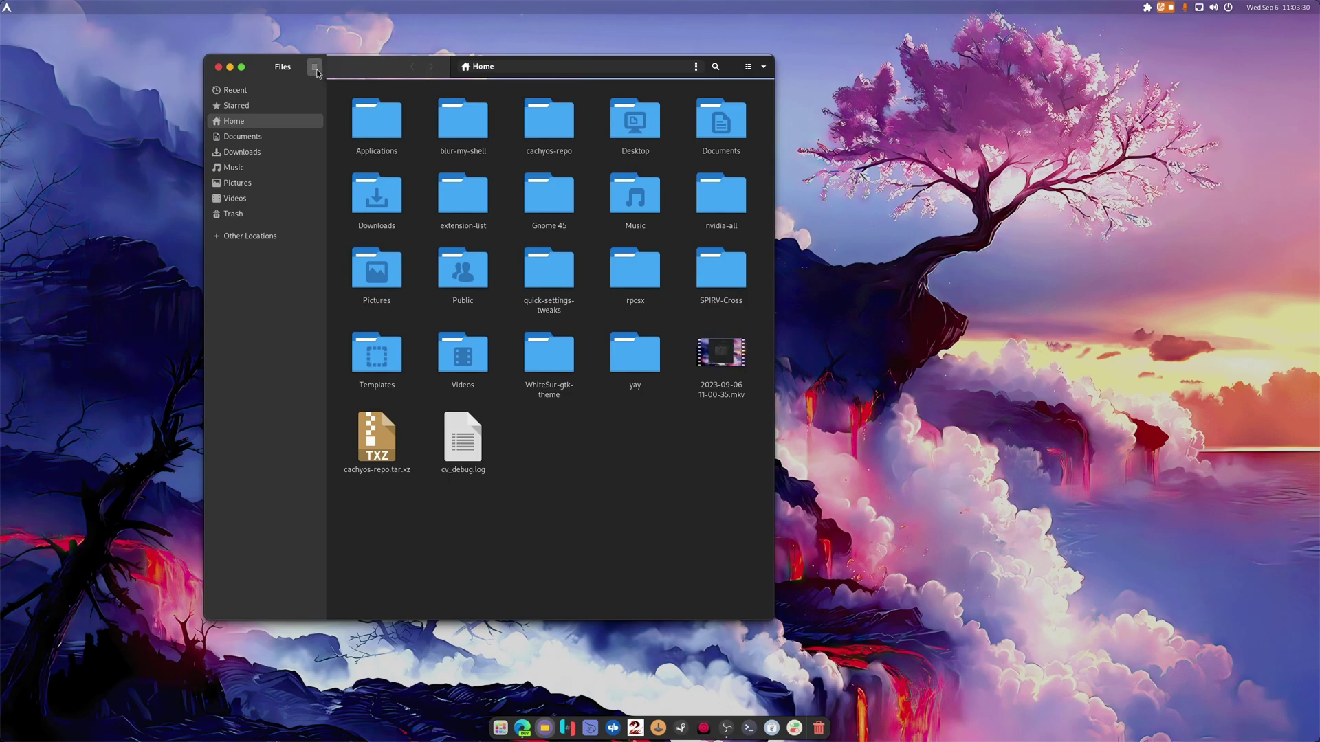
left_click(314, 67)
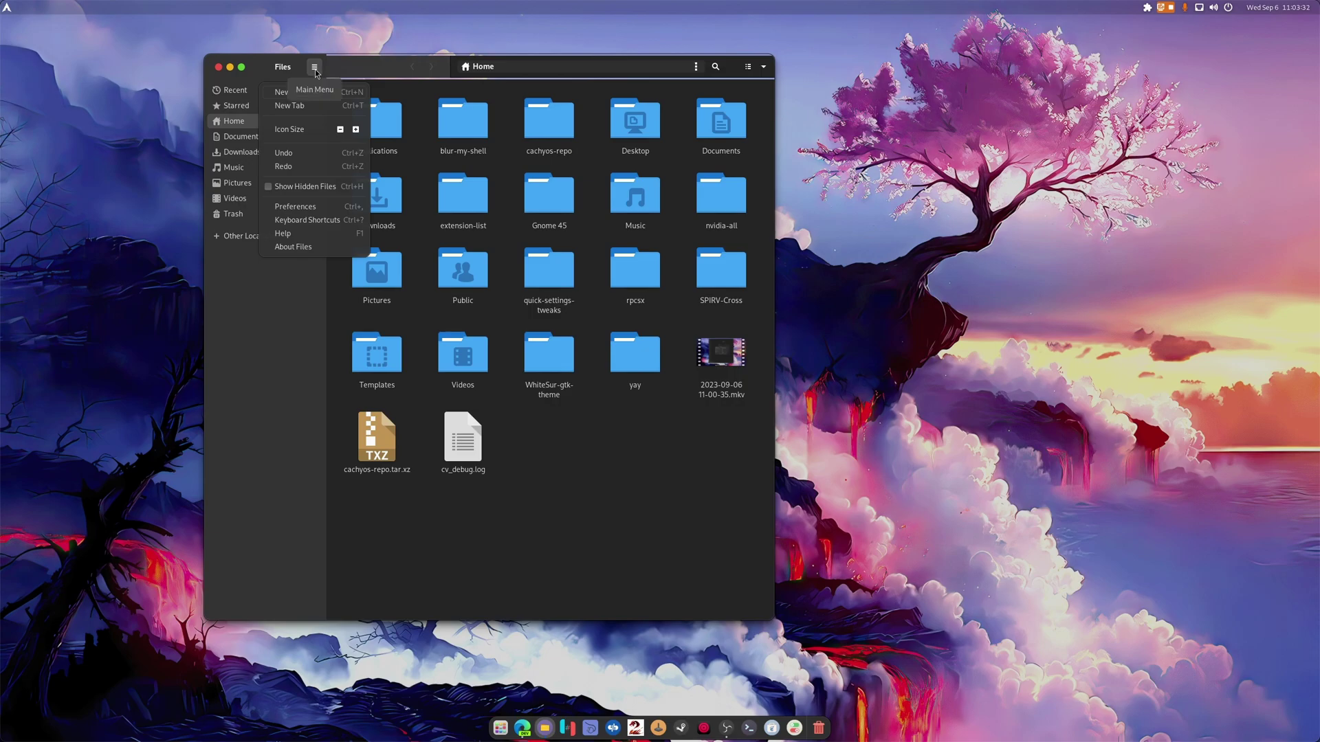
left_click(314, 68)
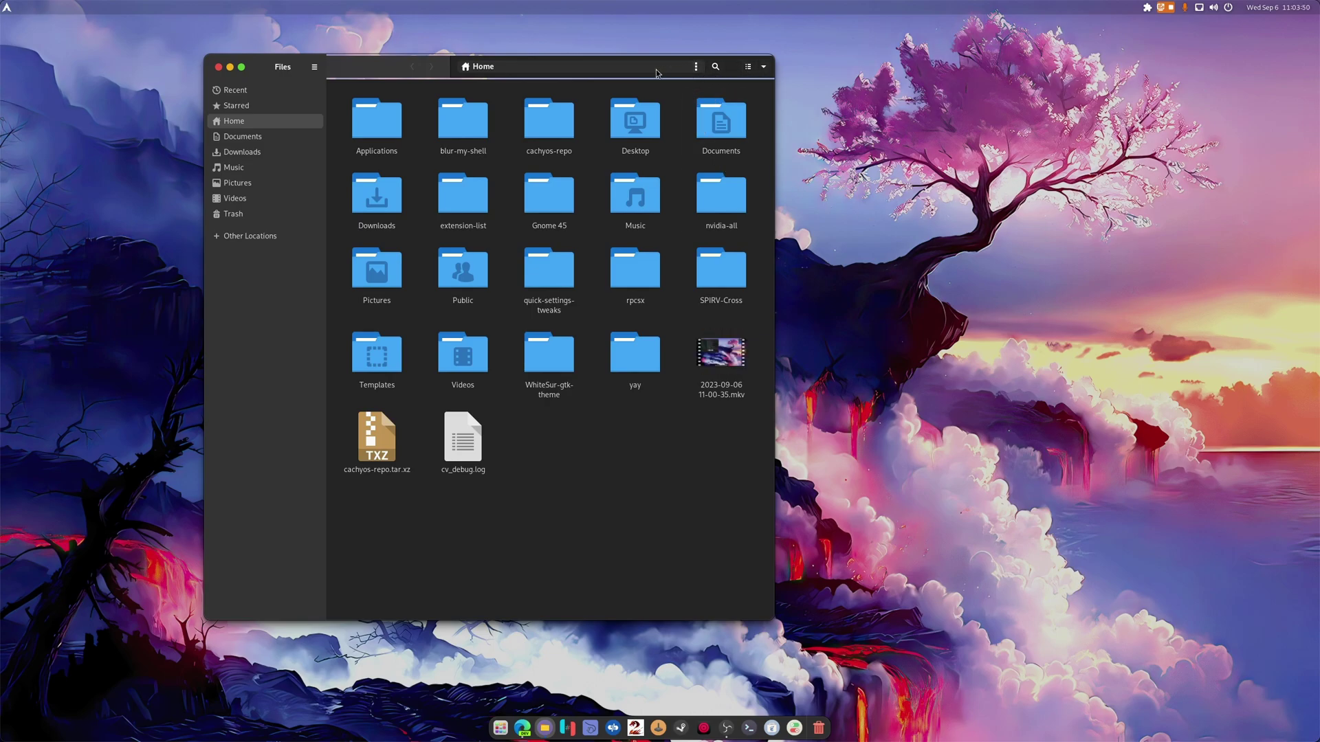
Search Files by name, widen the search beyond the Home folder, then close Files.
left_click(710, 71)
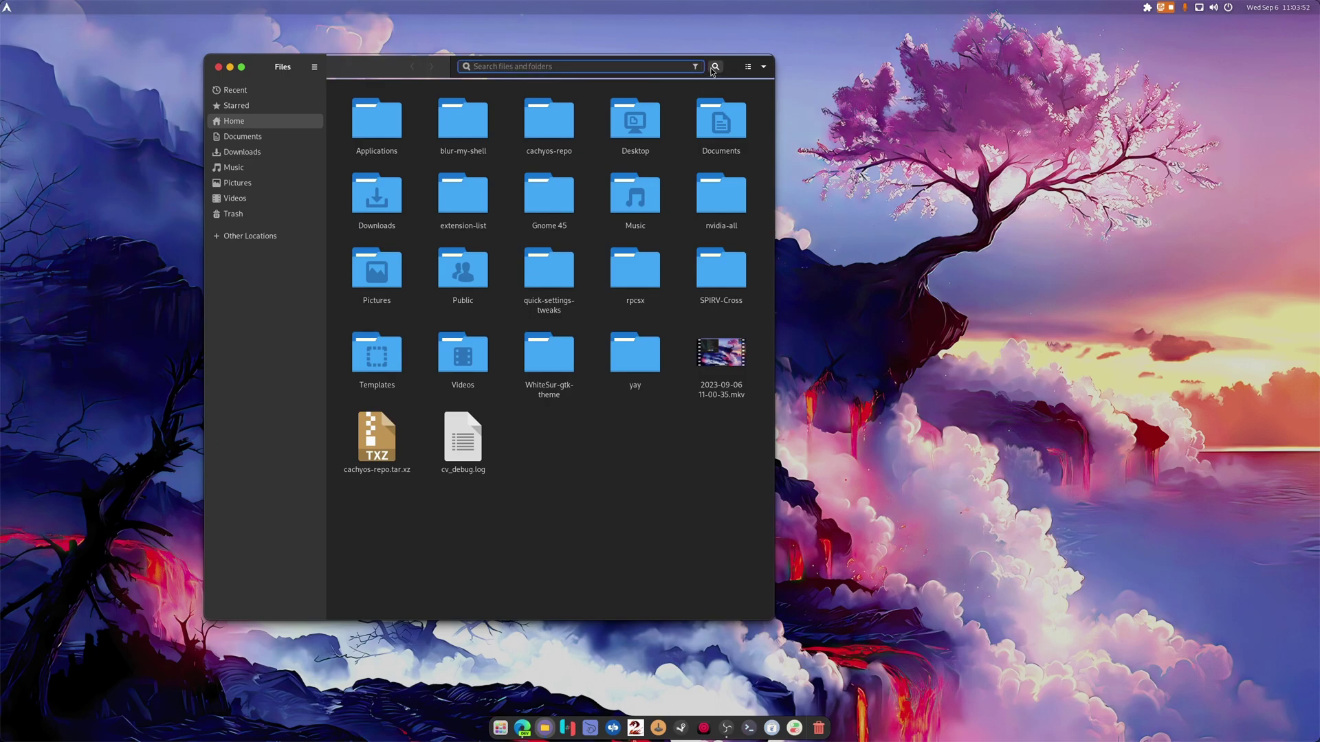
type("cide")
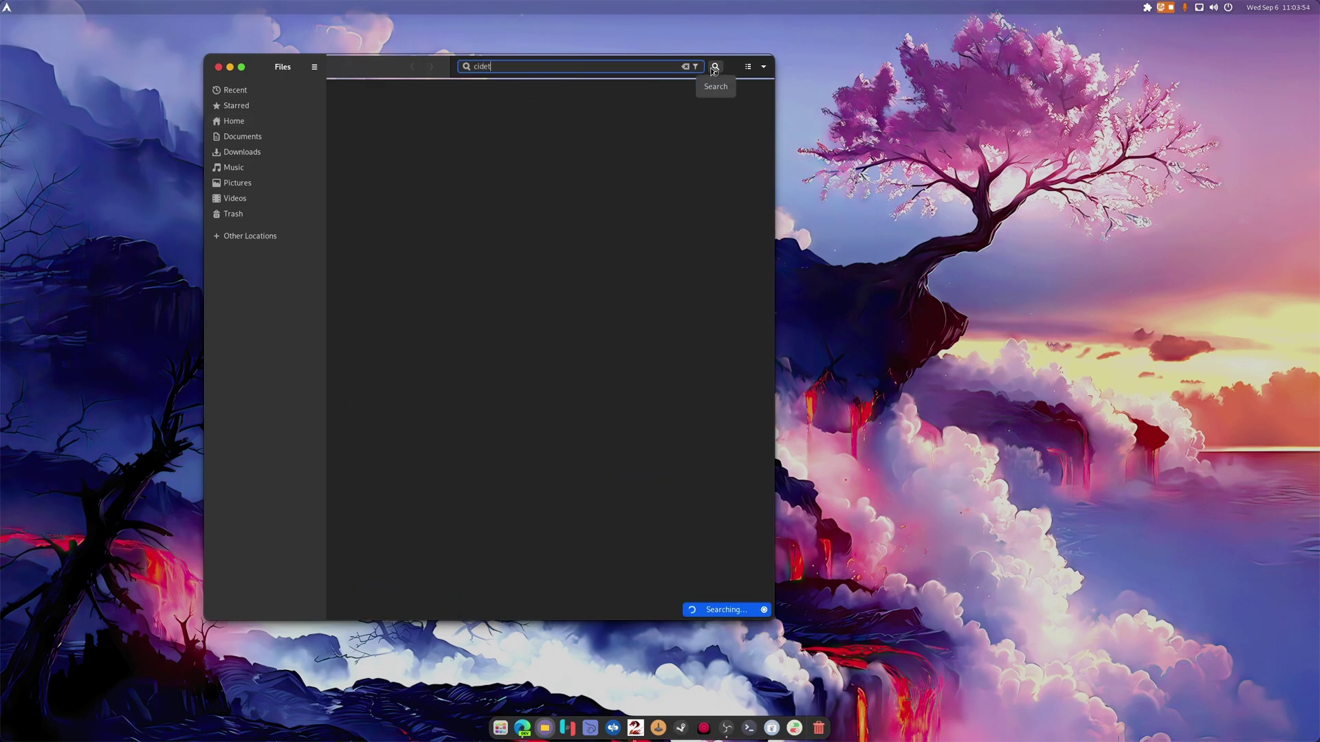
key("BackSpace")
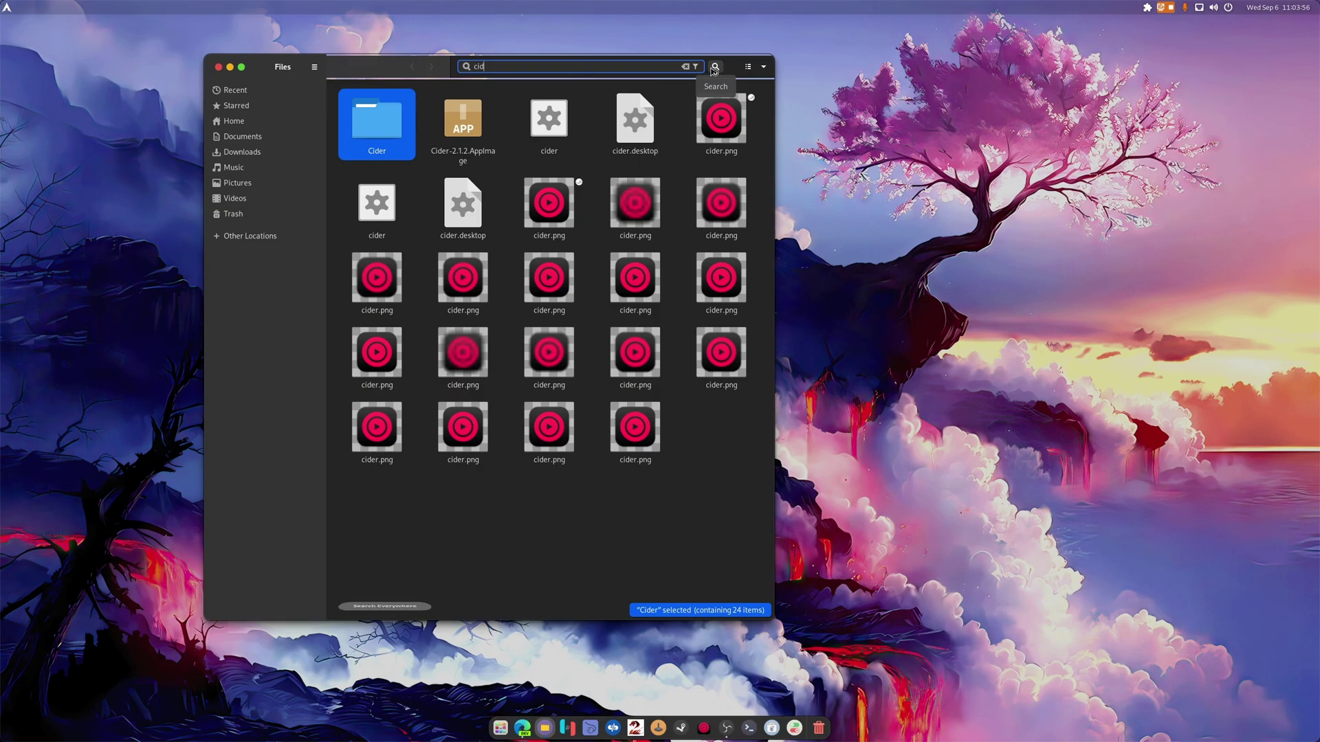
key("BackSpace")
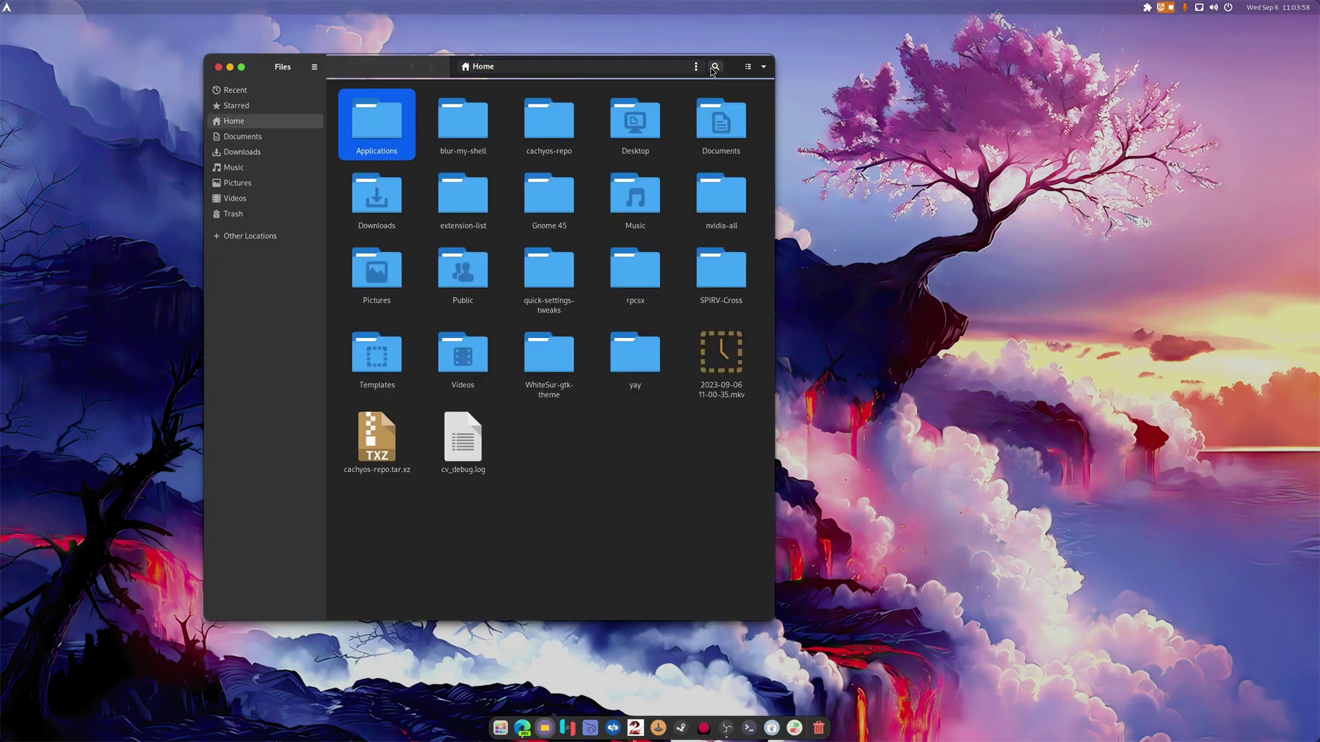
left_click(714, 67)
type("obo")
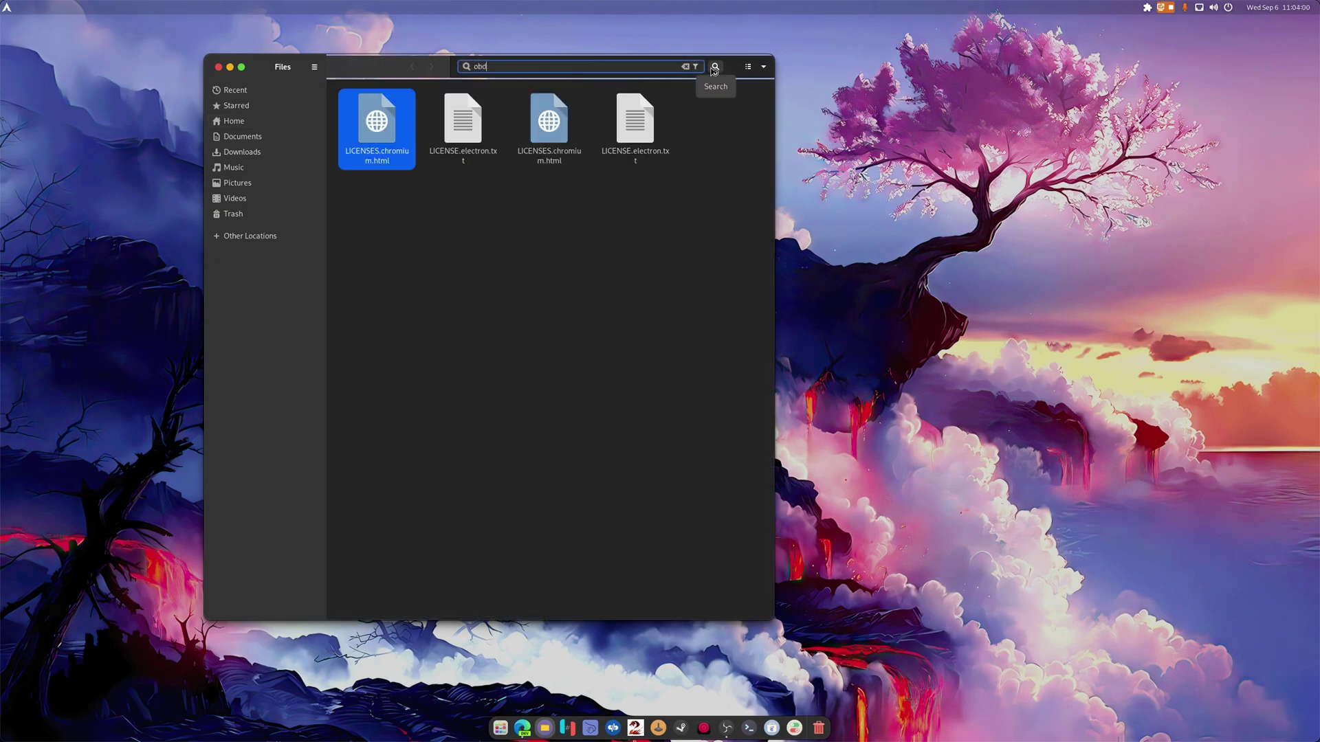
key("BackSpace")
type("s")
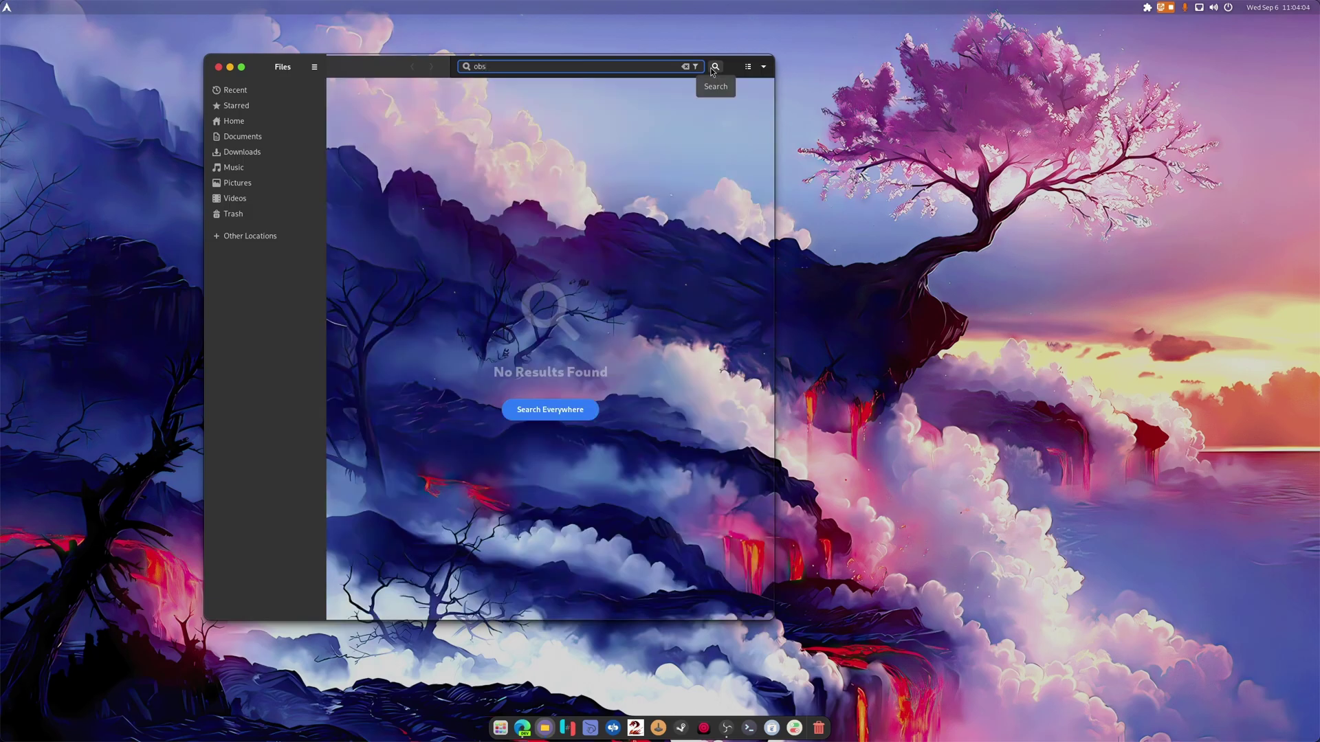
left_click(553, 409)
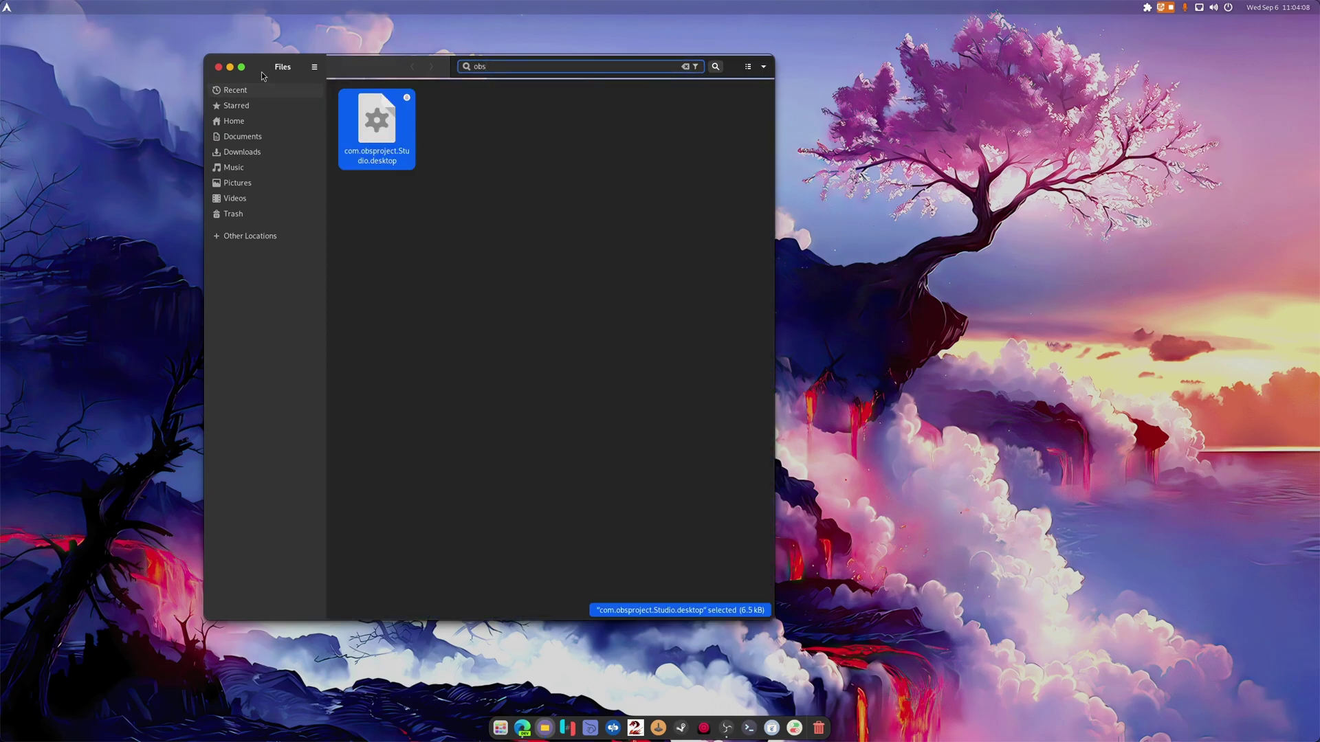
left_click(218, 67)
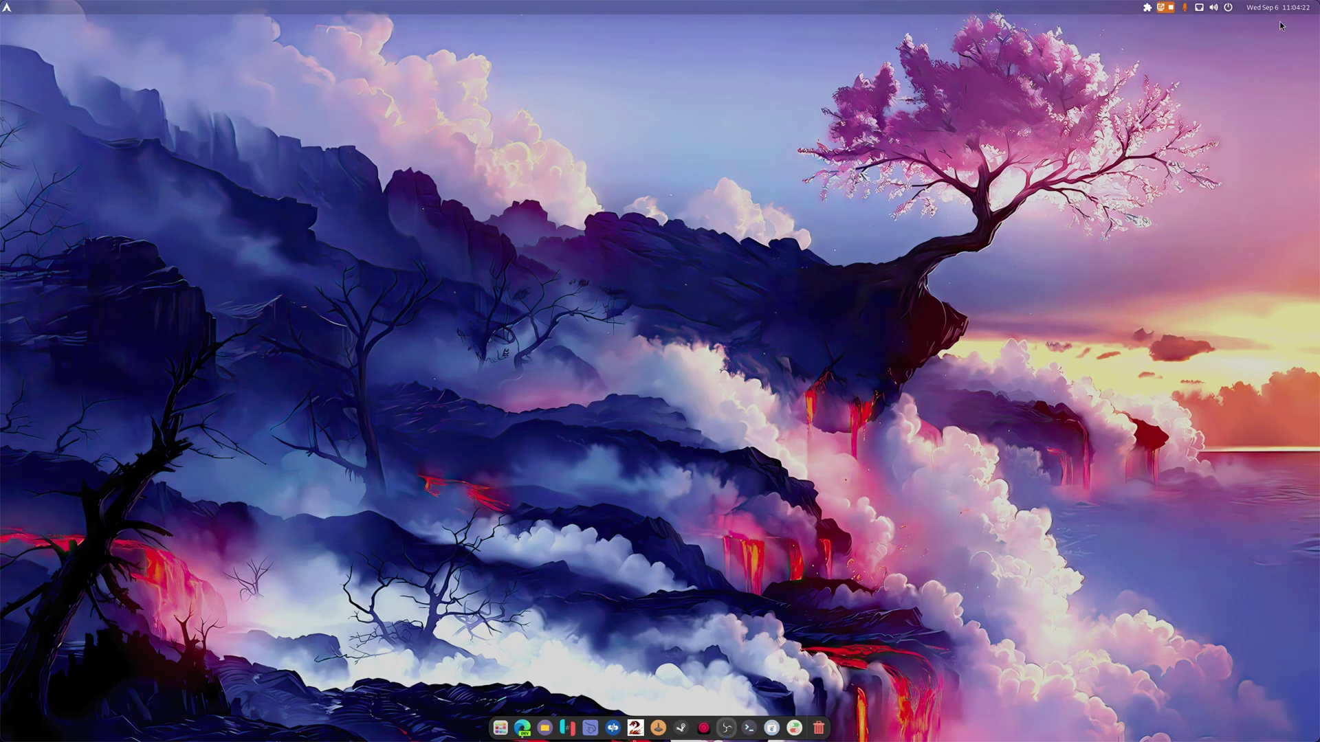
Glance at quick settings, then launch Image Viewer from the application grid.
left_click(1240, 8)
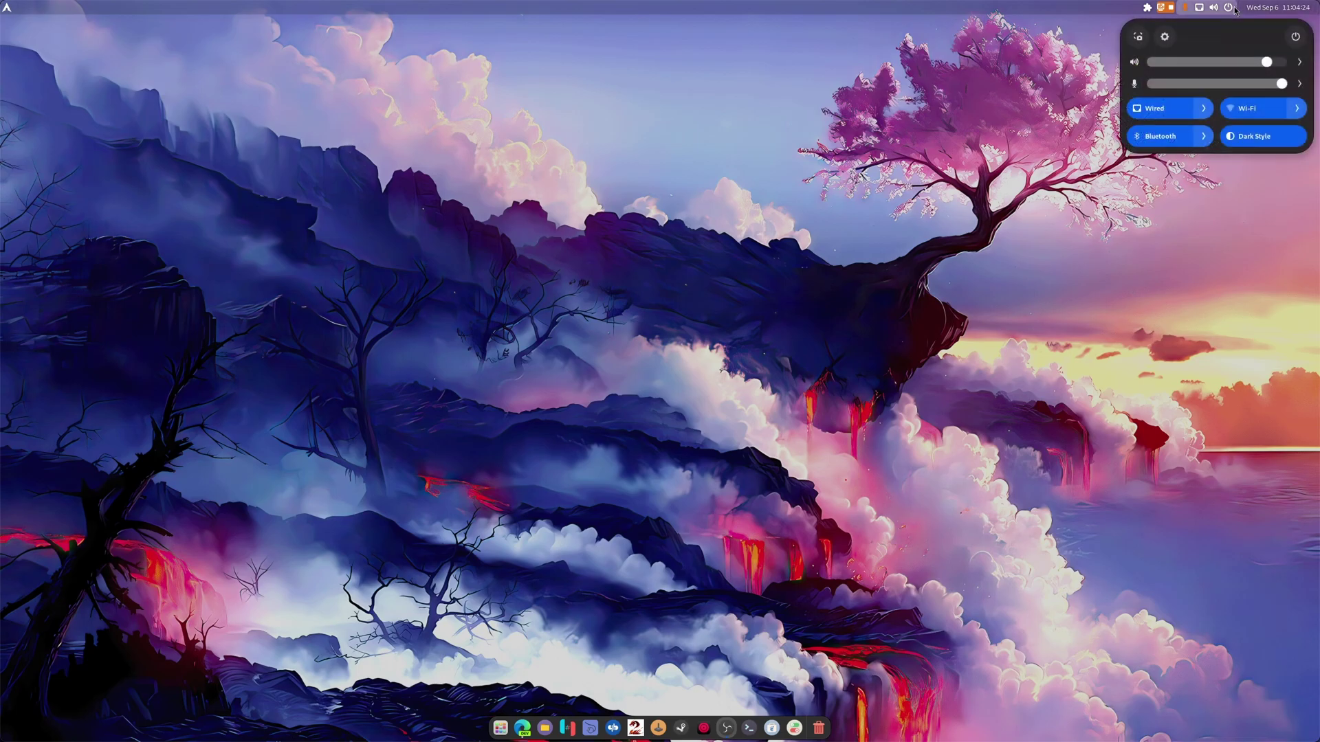
left_click(1187, 177)
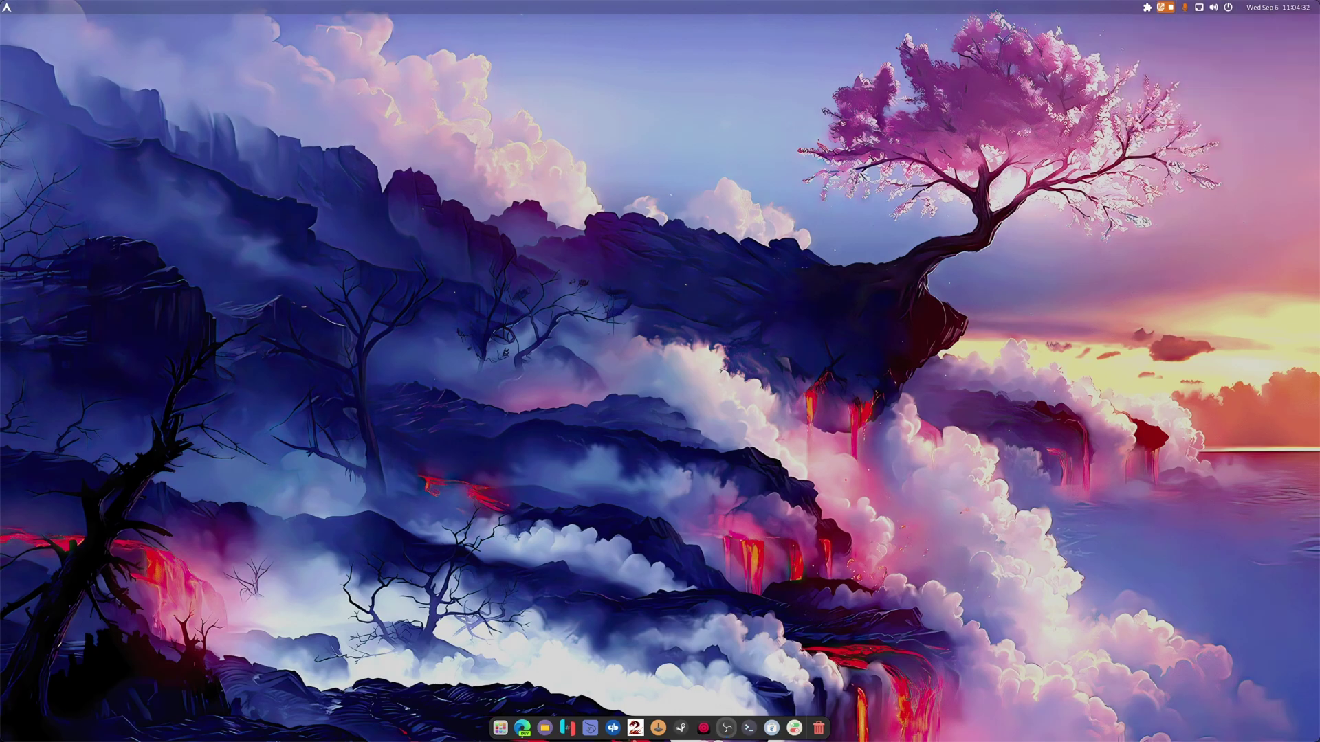
left_click(727, 728)
left_click(500, 728)
scroll(566, 495, "down", 2)
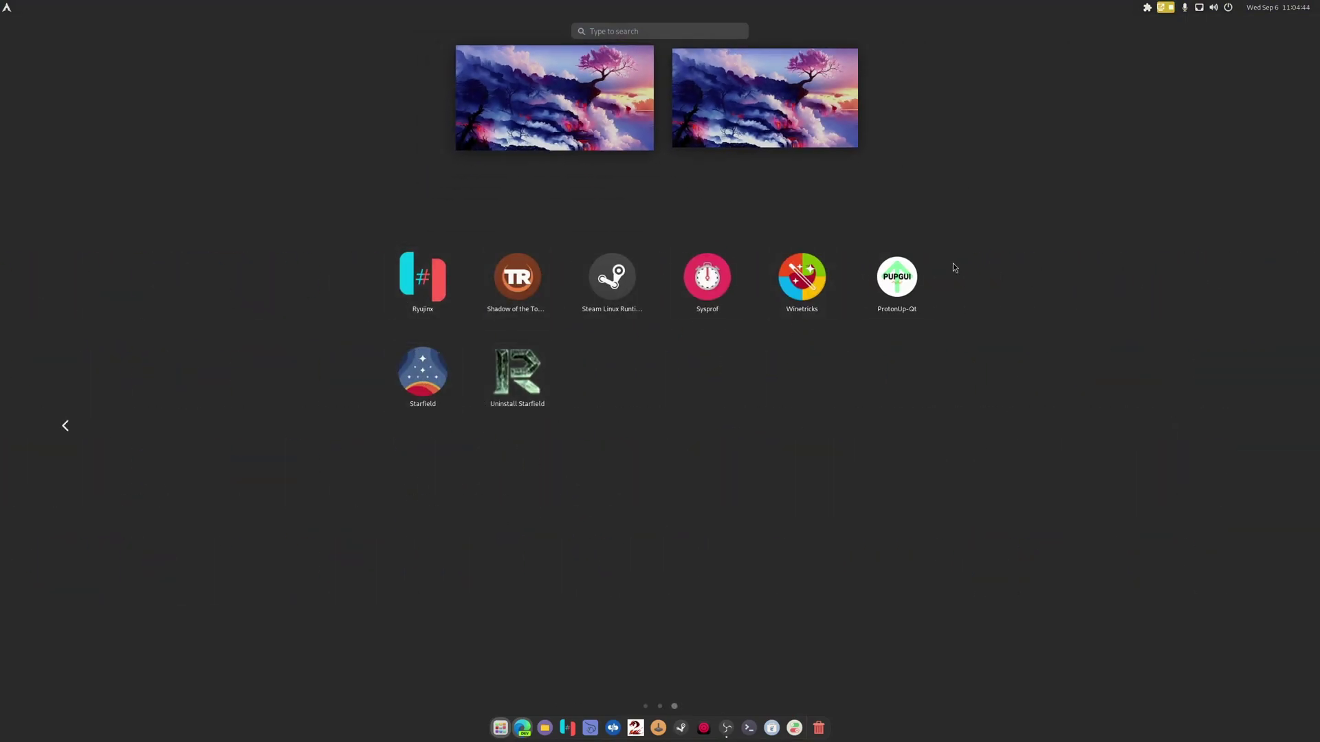
scroll(948, 288, "up", 1)
scroll(959, 348, "up", 1)
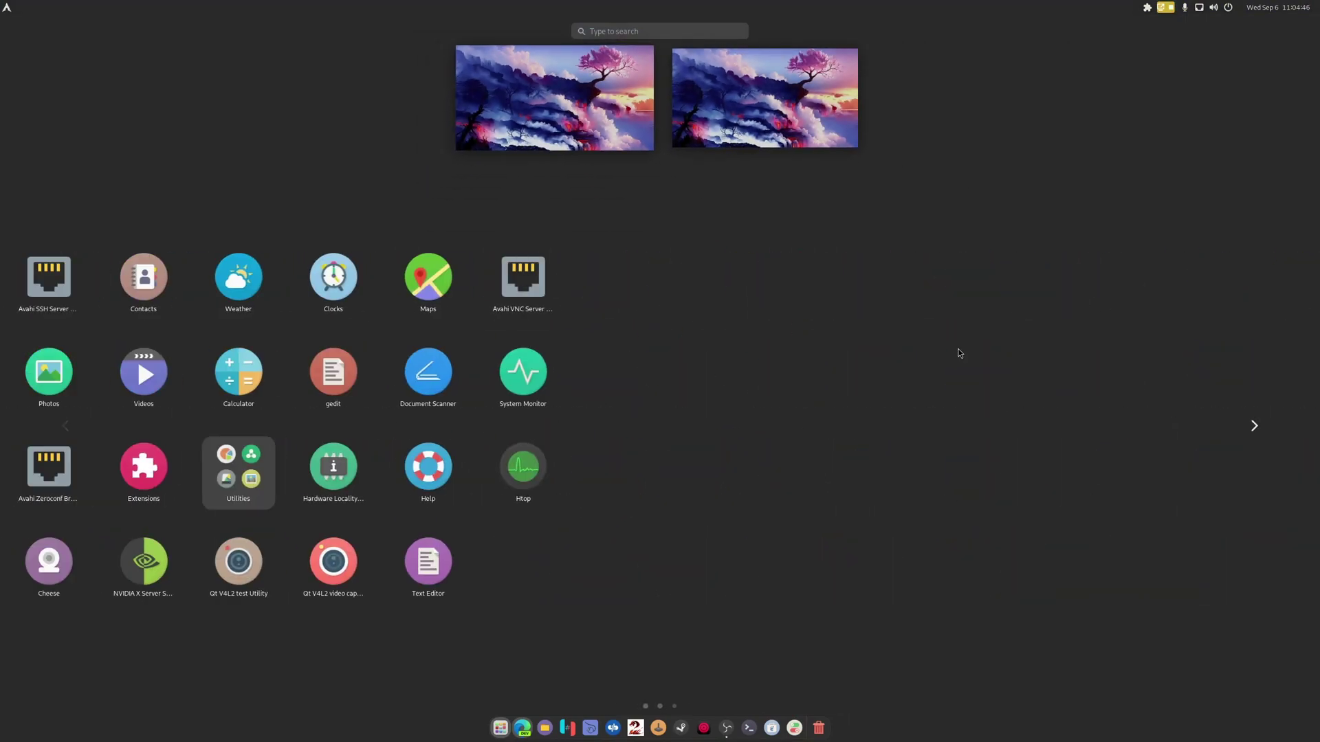
scroll(958, 348, "down", 1)
left_click(897, 562)
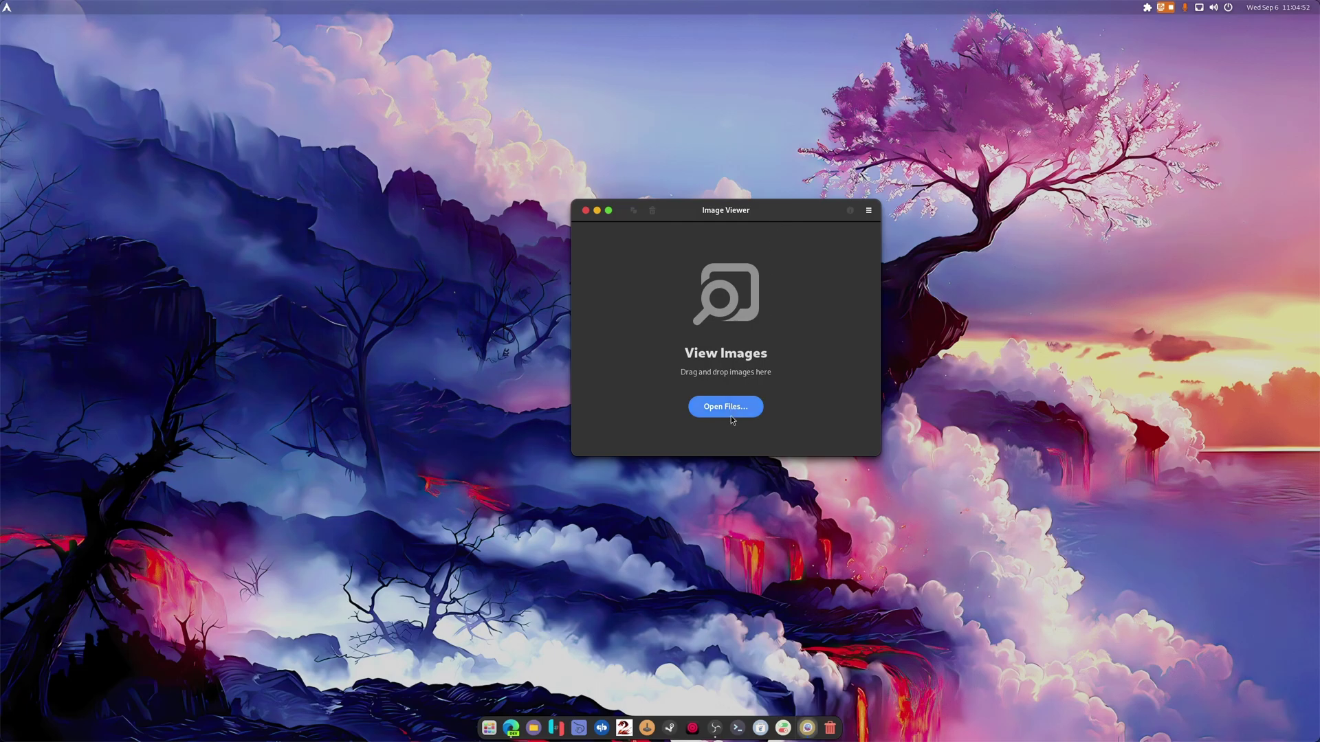
Open Alt-day.png in Image Viewer and maximize the window.
left_click(731, 410)
double_click(756, 325)
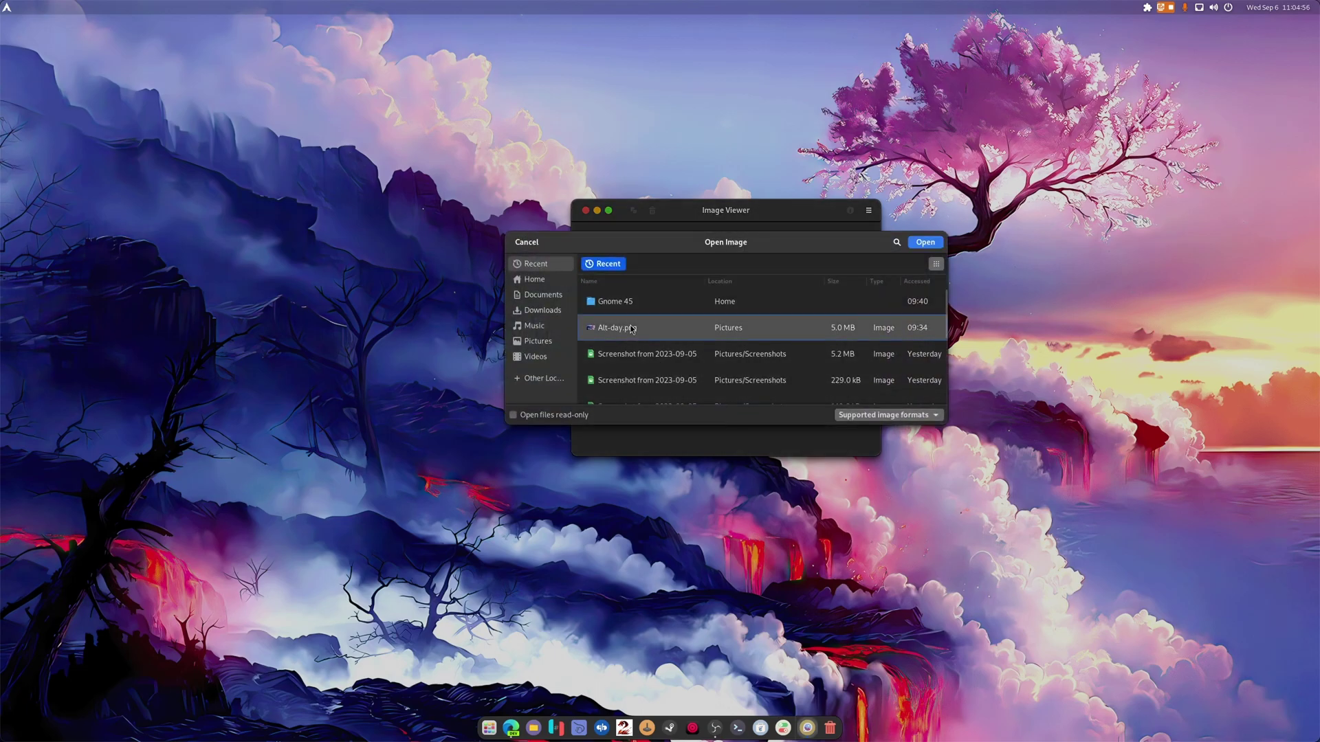
left_click_drag(789, 221, 700, 185)
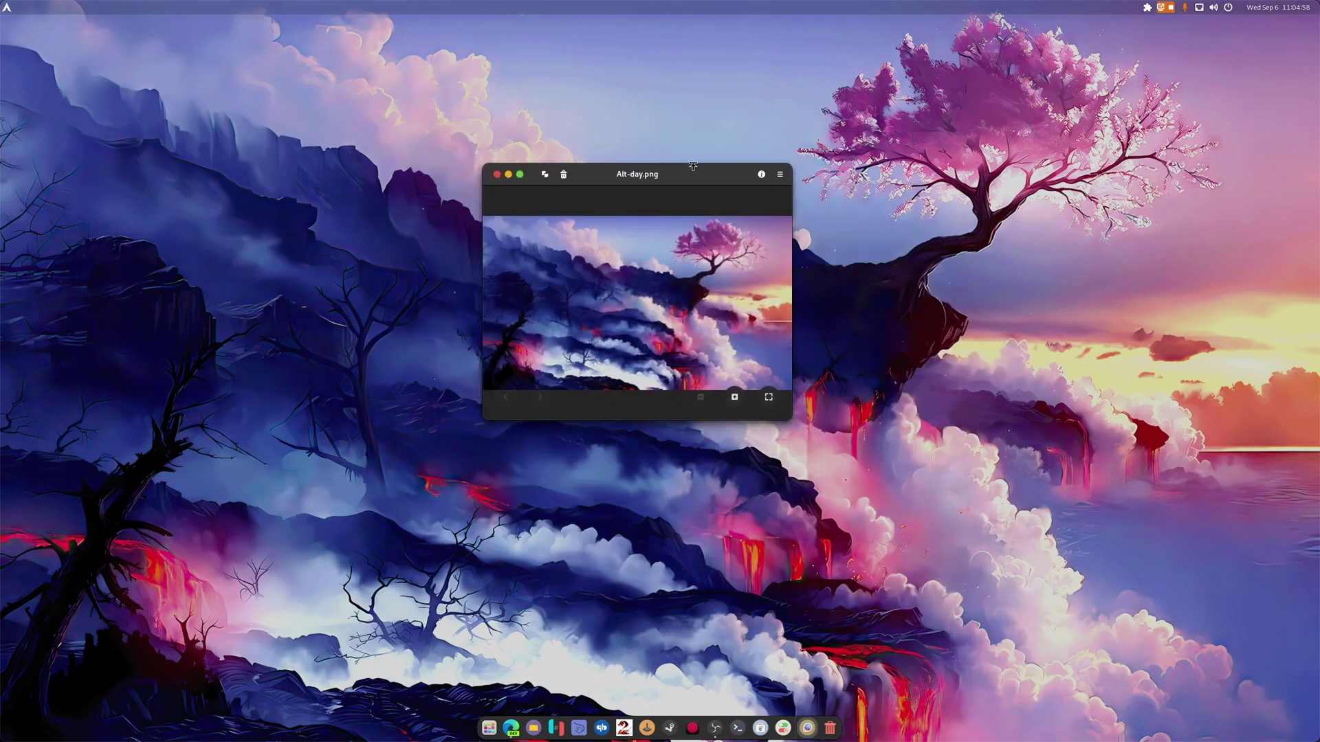
double_click(695, 176)
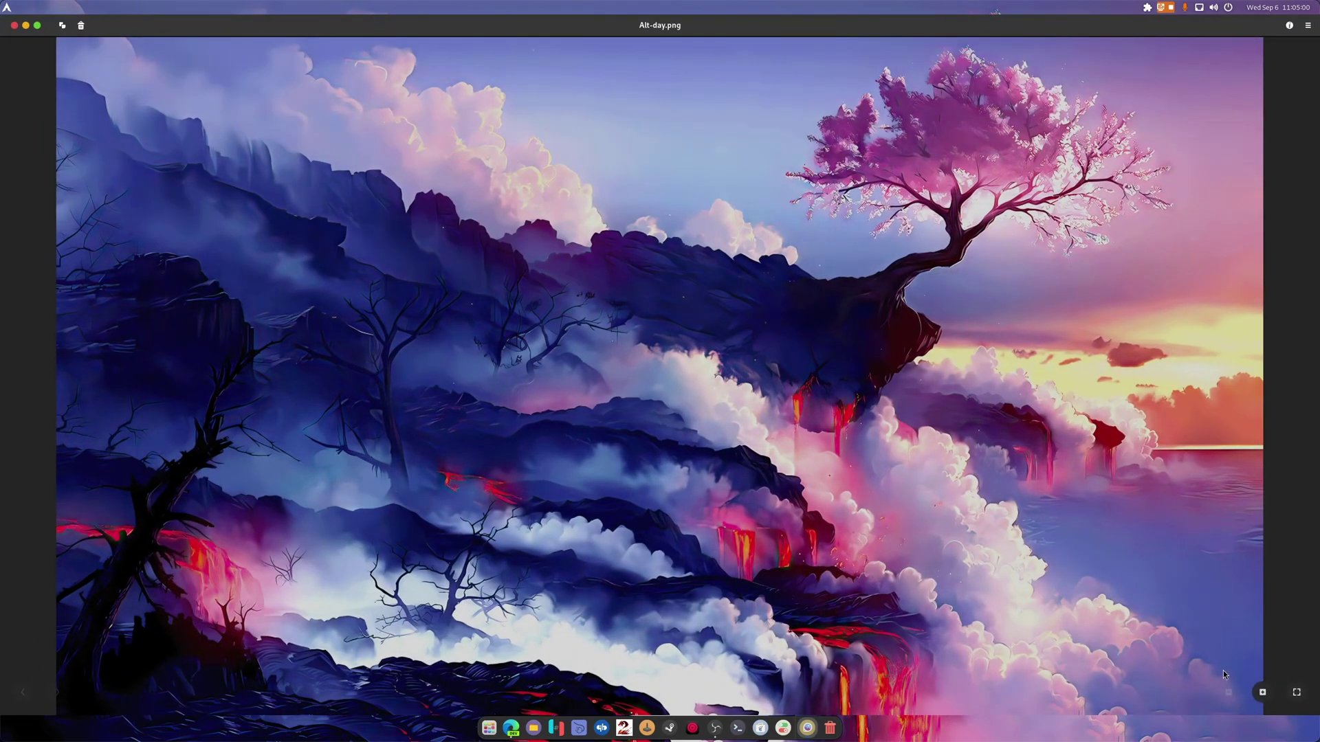
Scroll to zoom in and out over the Alt-day.png image.
scroll(865, 461, "up", 10)
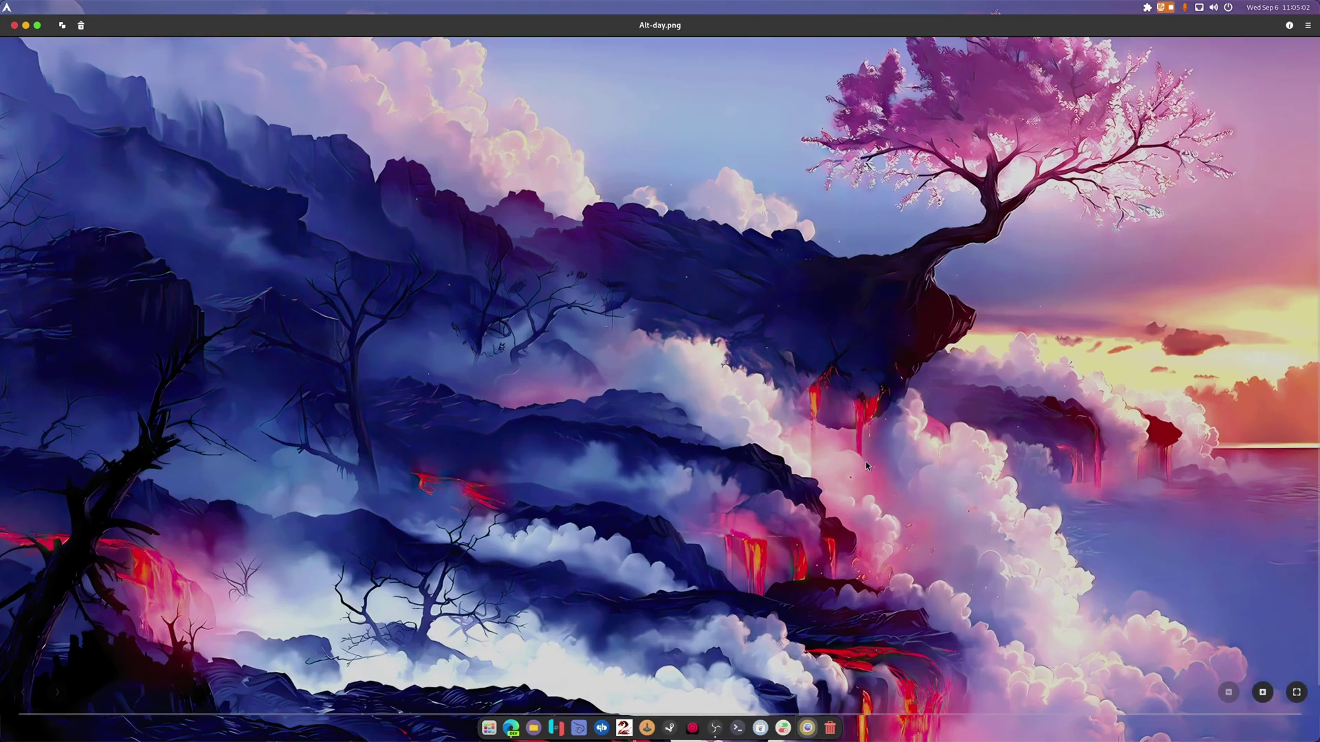
scroll(888, 432, "down", 8)
scroll(950, 389, "up", 8)
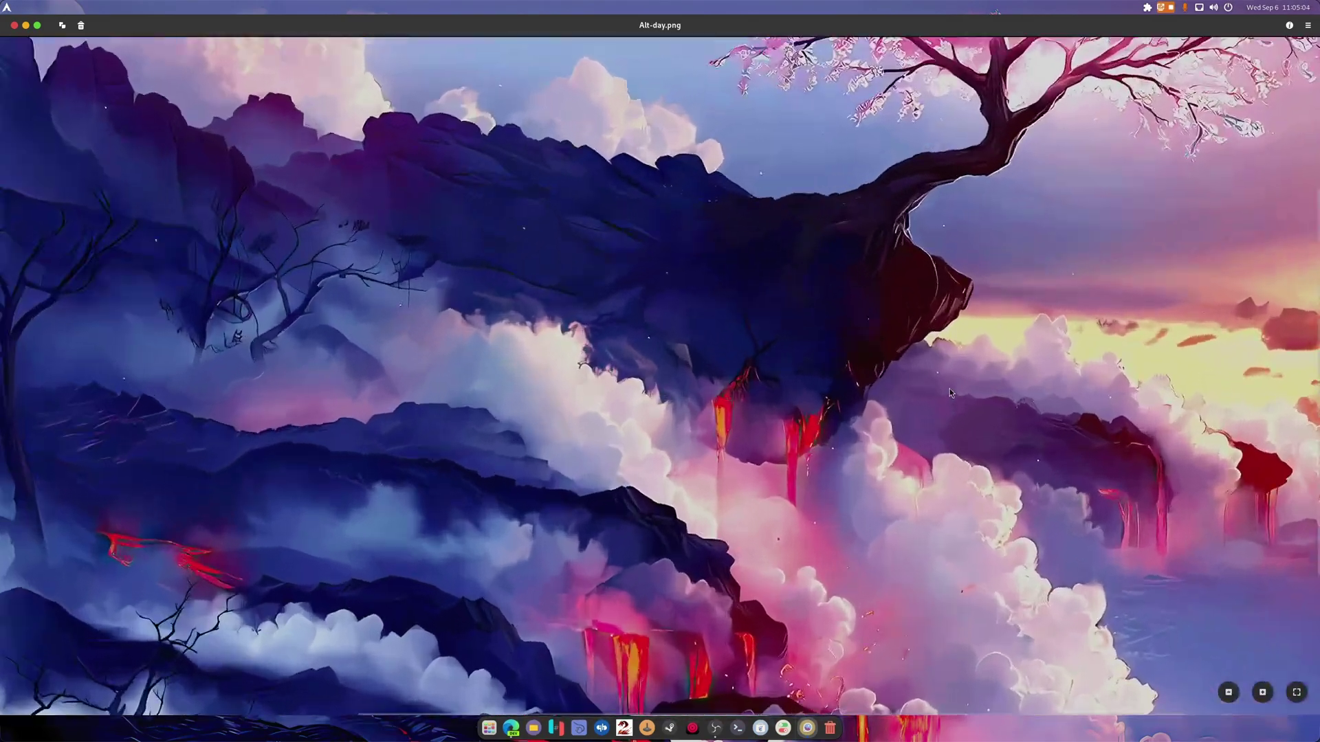
scroll(950, 389, "down", 3)
scroll(950, 389, "down", 2)
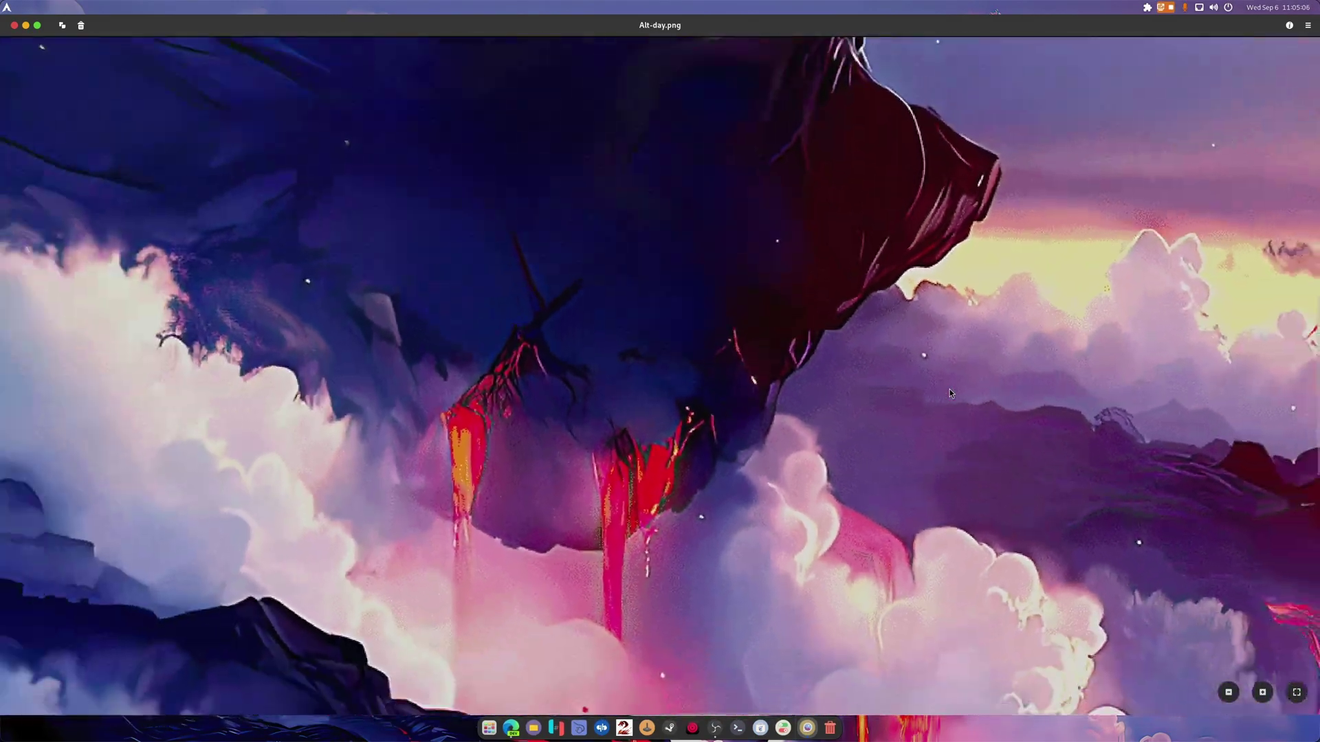
scroll(950, 389, "up", 6)
scroll(950, 389, "down", 4)
scroll(950, 393, "down", 4)
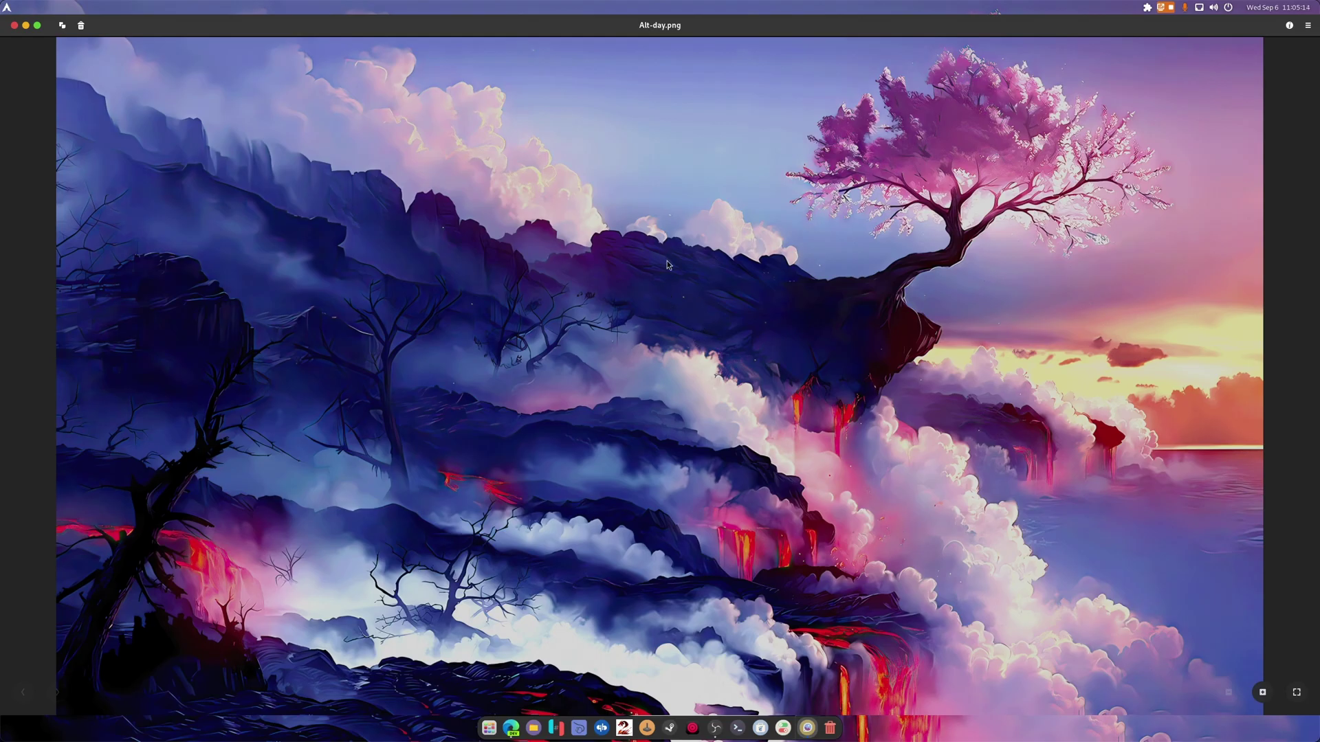
scroll(687, 269, "up", 10)
scroll(686, 269, "down", 10)
scroll(688, 262, "up", 5)
scroll(691, 253, "down", 5)
scroll(691, 253, "up", 5)
scroll(691, 254, "down", 5)
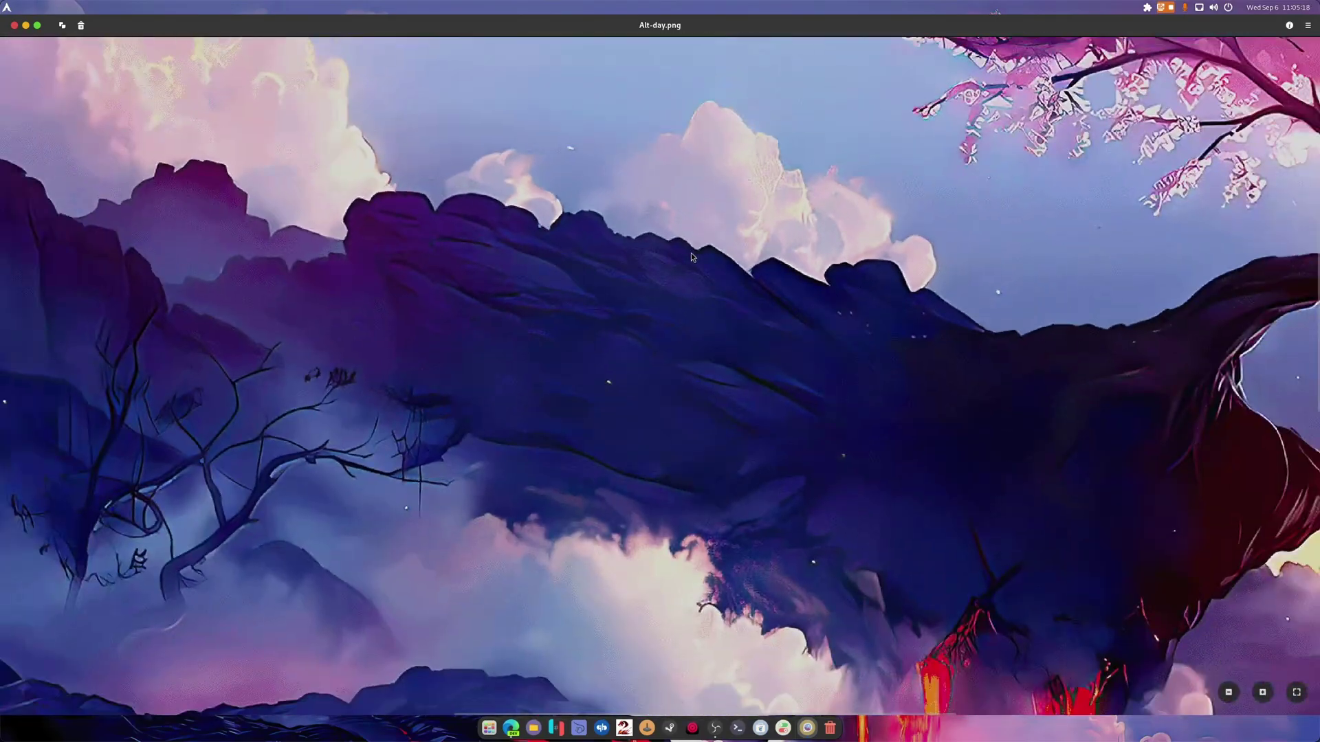
Zoom in with the zoom buttons, return to fitted view, and show the image properties.
left_click(1260, 691)
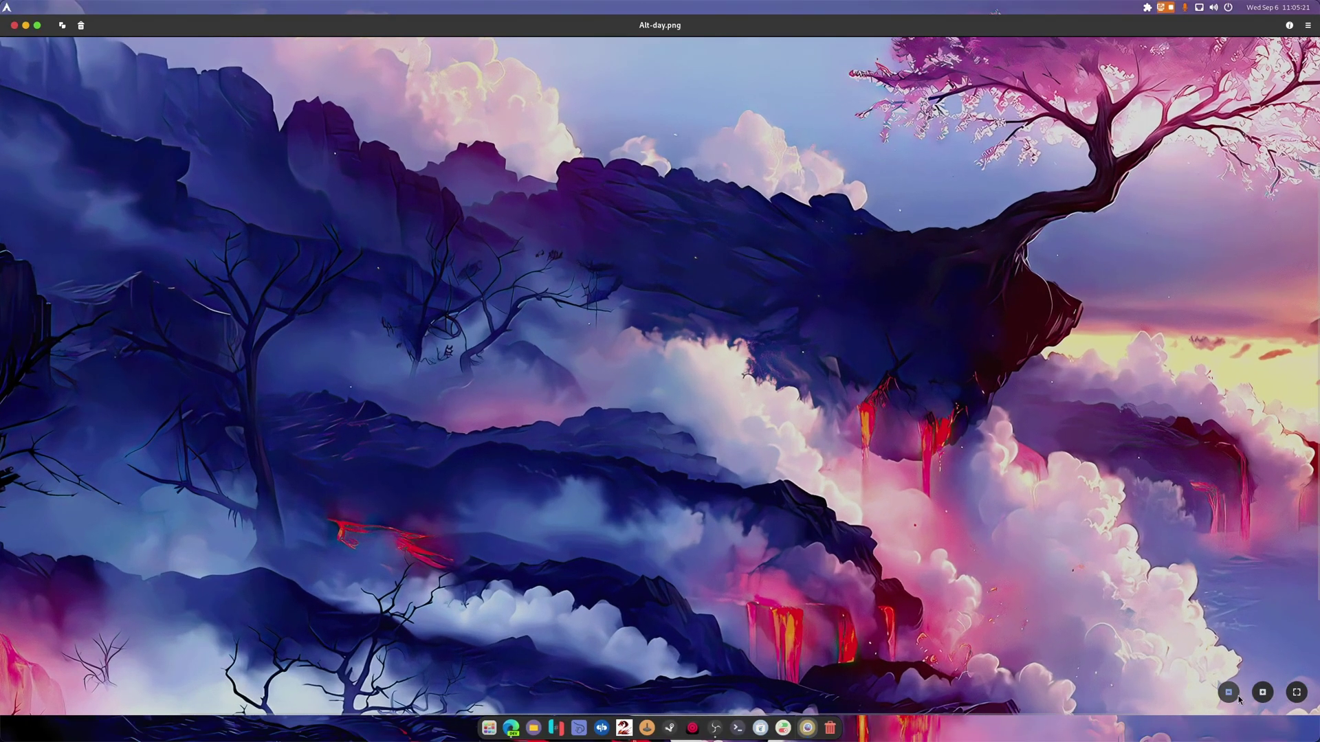
left_click(1237, 694)
left_click(1251, 694)
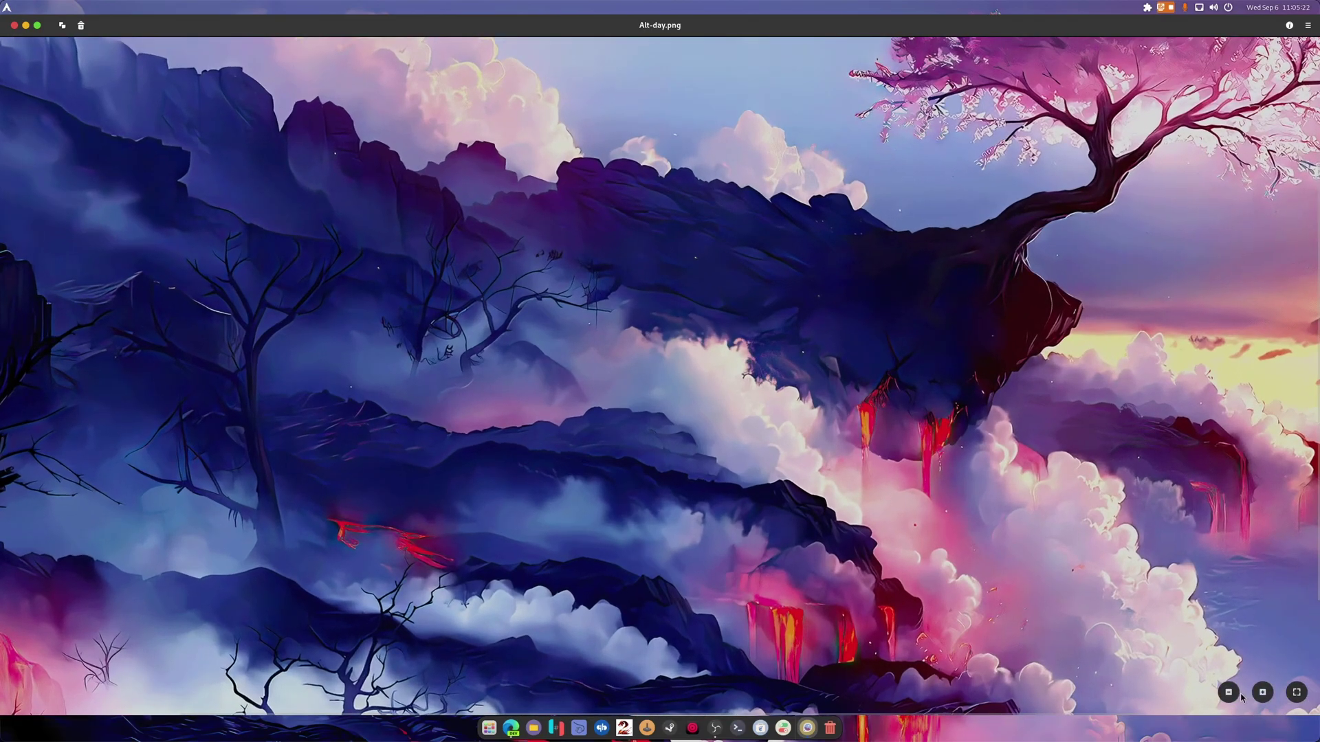
left_click(1237, 695)
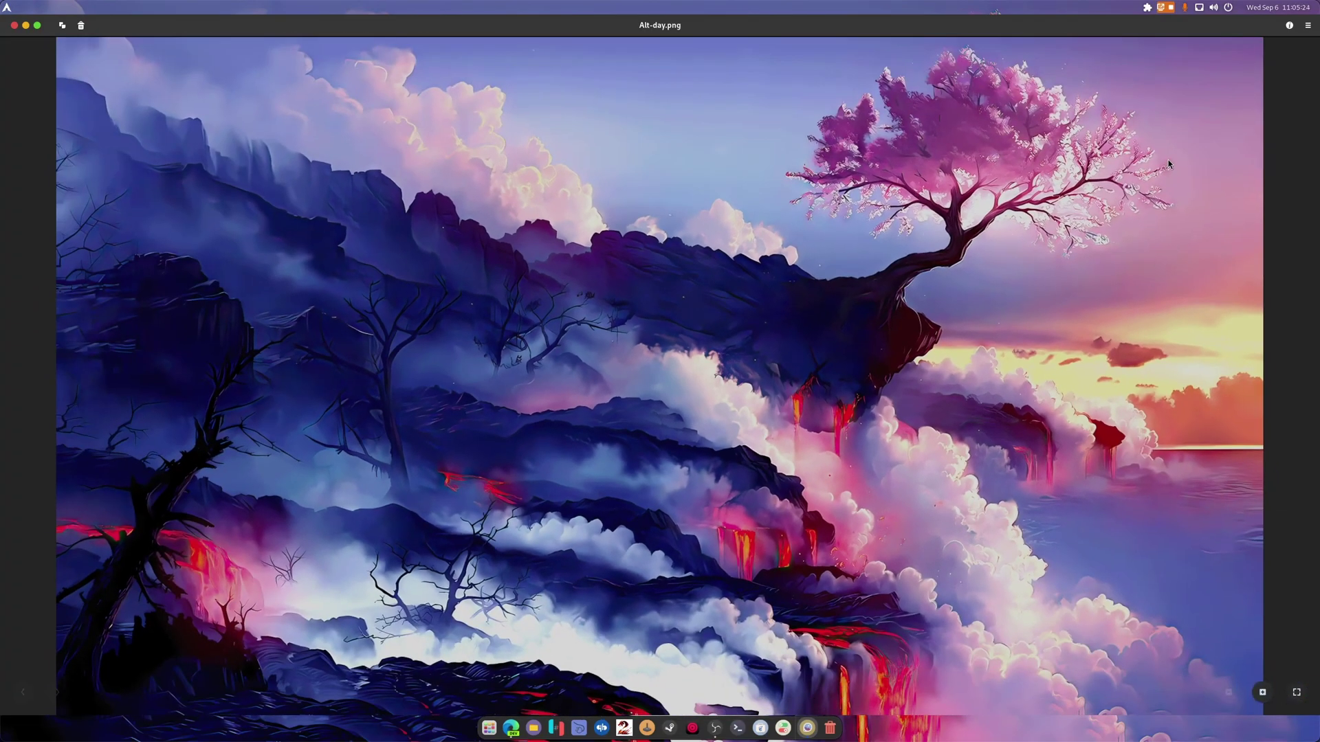
left_click(1289, 24)
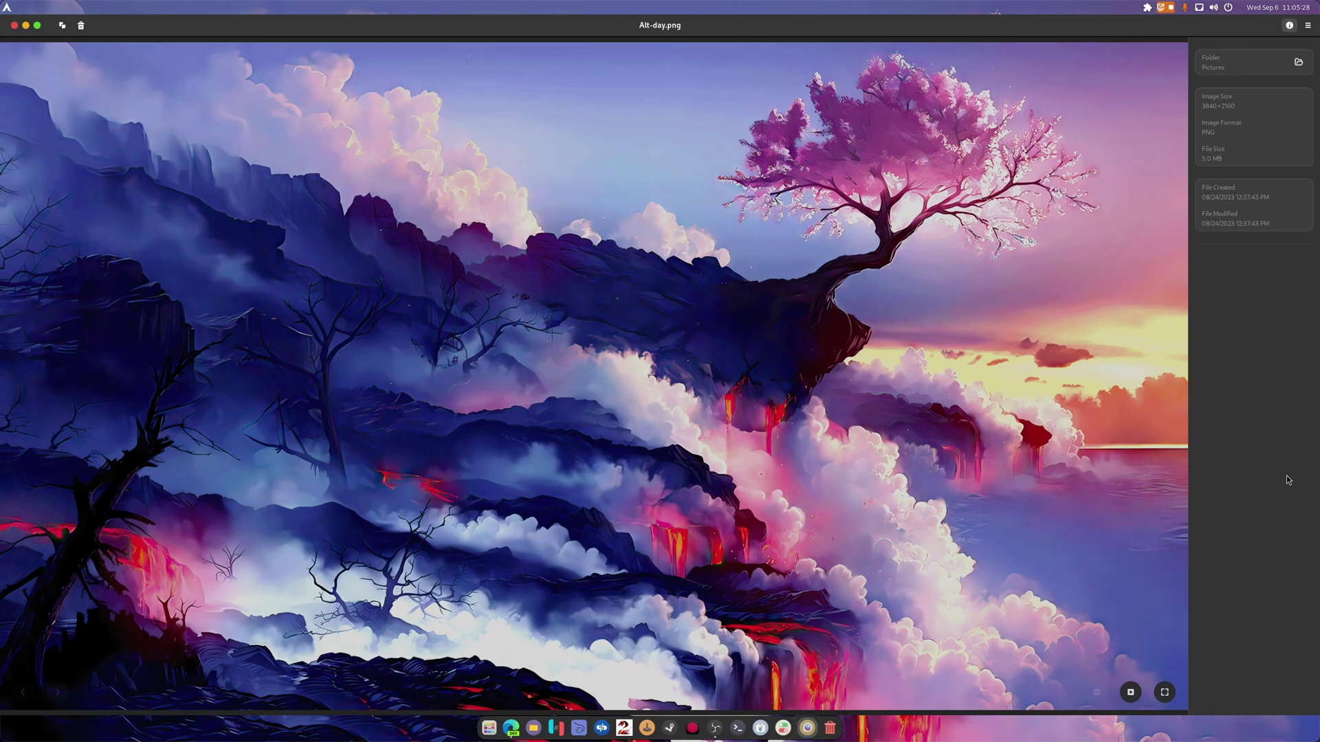
Close Image Viewer and launch Calculator from the application grid.
left_click(12, 26)
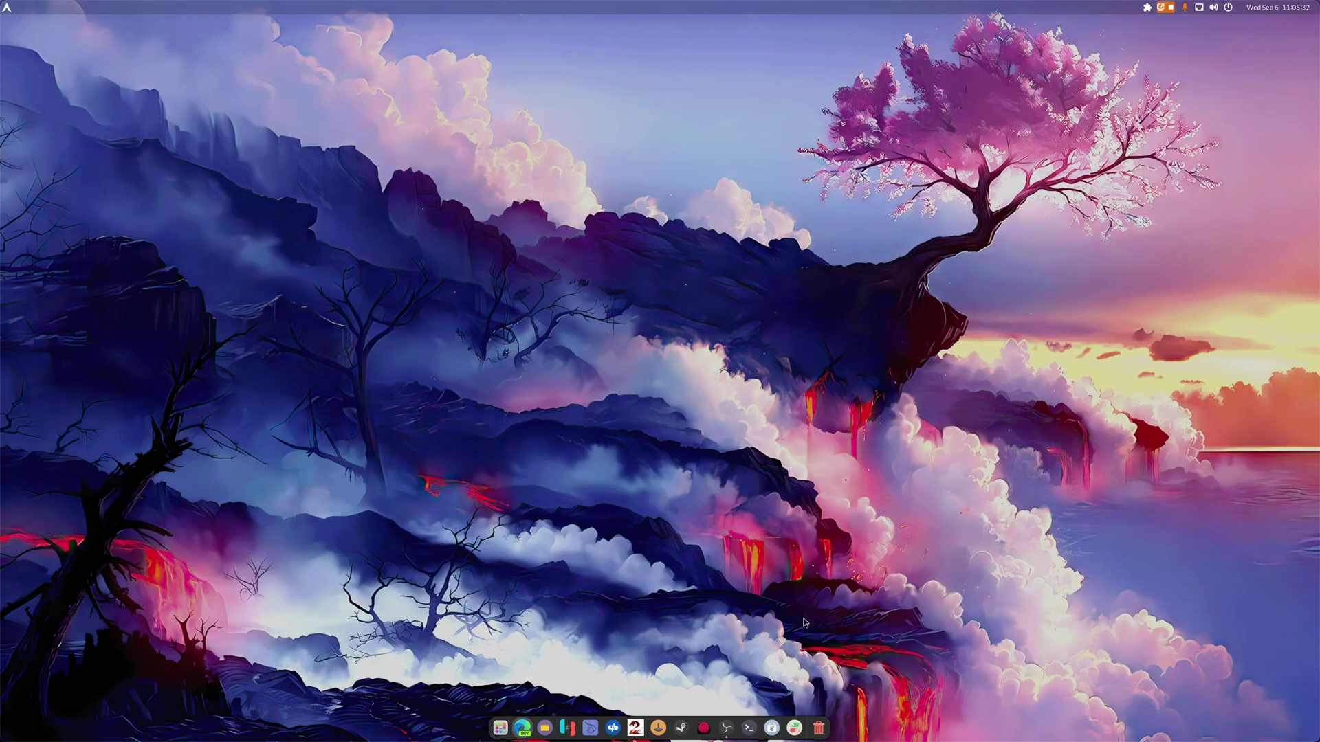
left_click(499, 730)
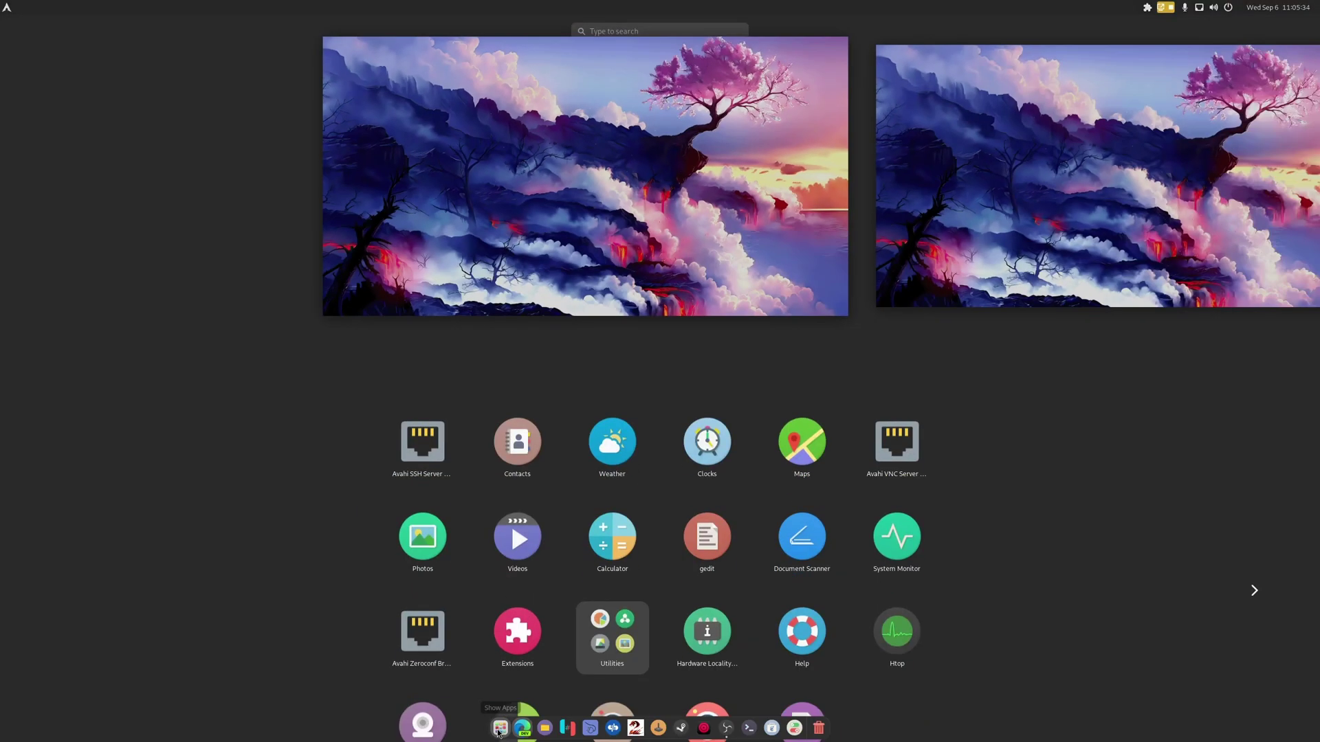
left_click(558, 321)
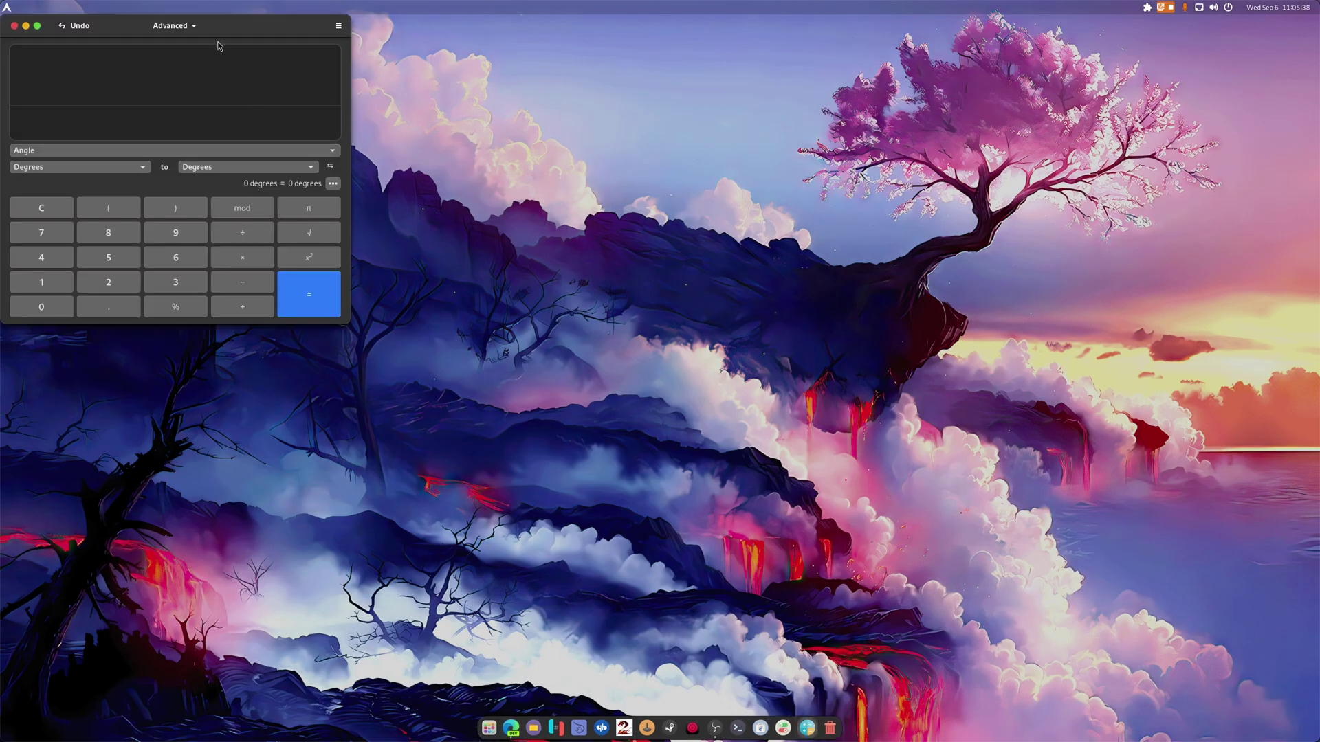
left_click_drag(204, 24, 524, 144)
Switch the converter category from Angle to Currency and search currencies for 'ja'.
left_click(397, 293)
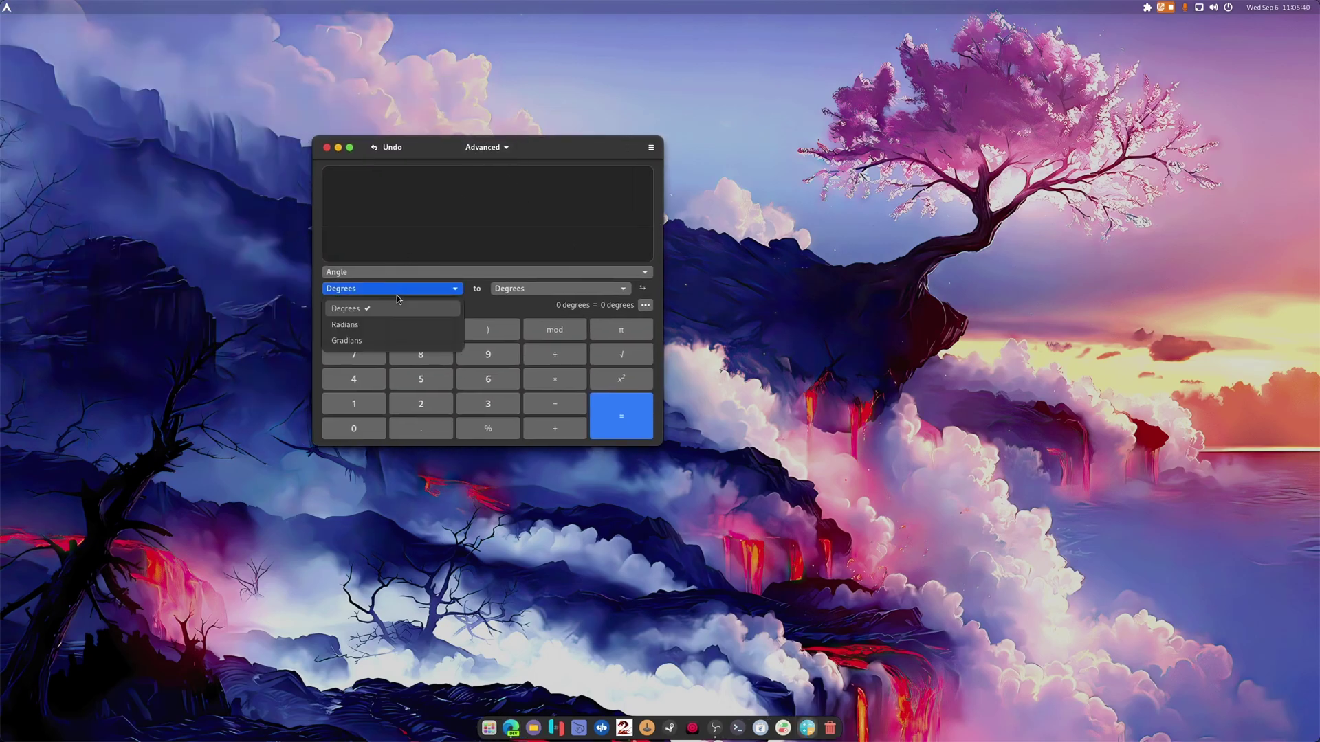
left_click(356, 278)
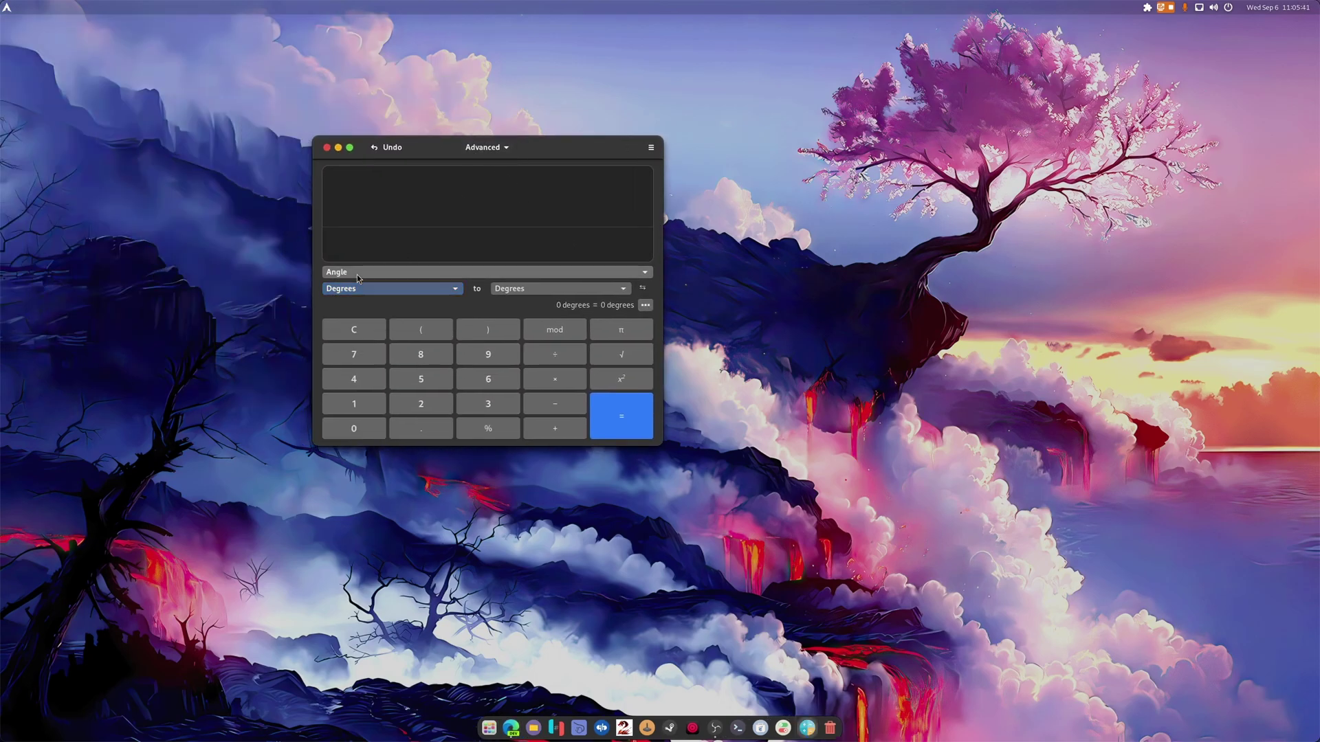
left_click(415, 271)
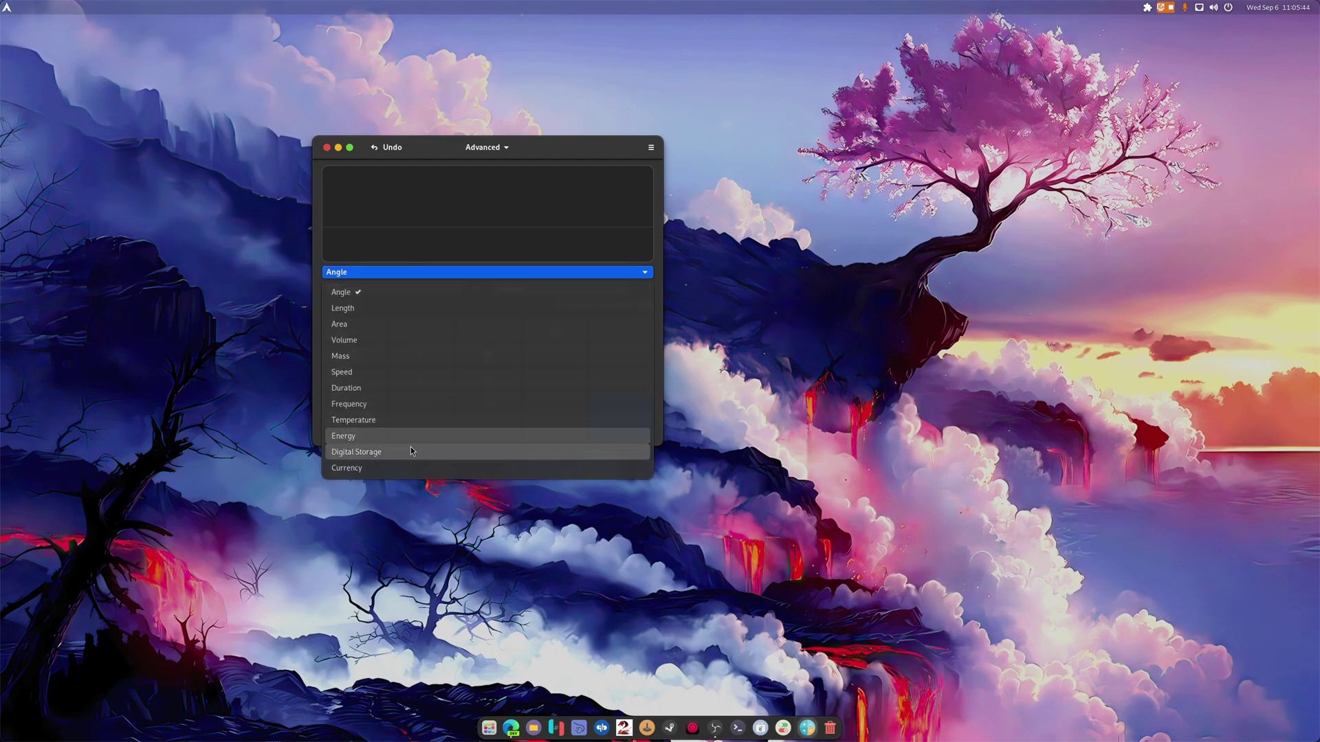
left_click(407, 469)
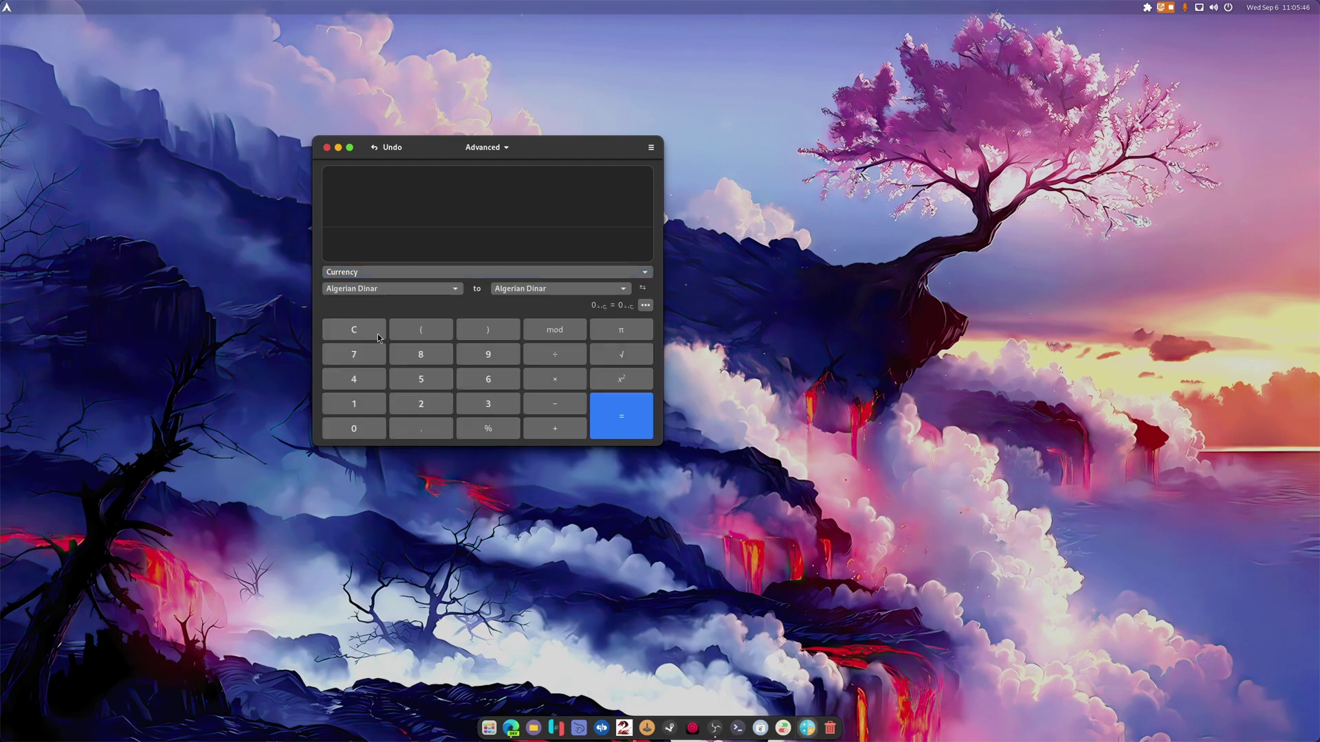
left_click(405, 288)
type("ja")
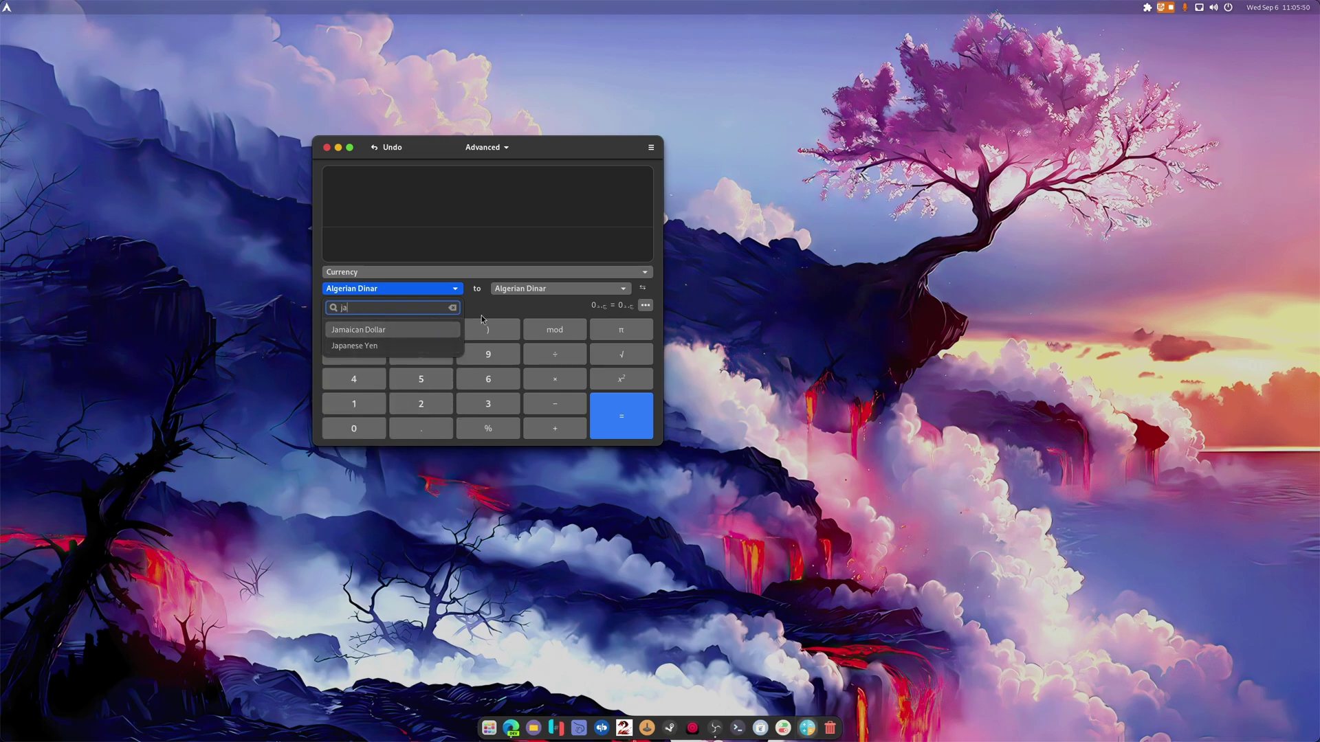
key("Escape")
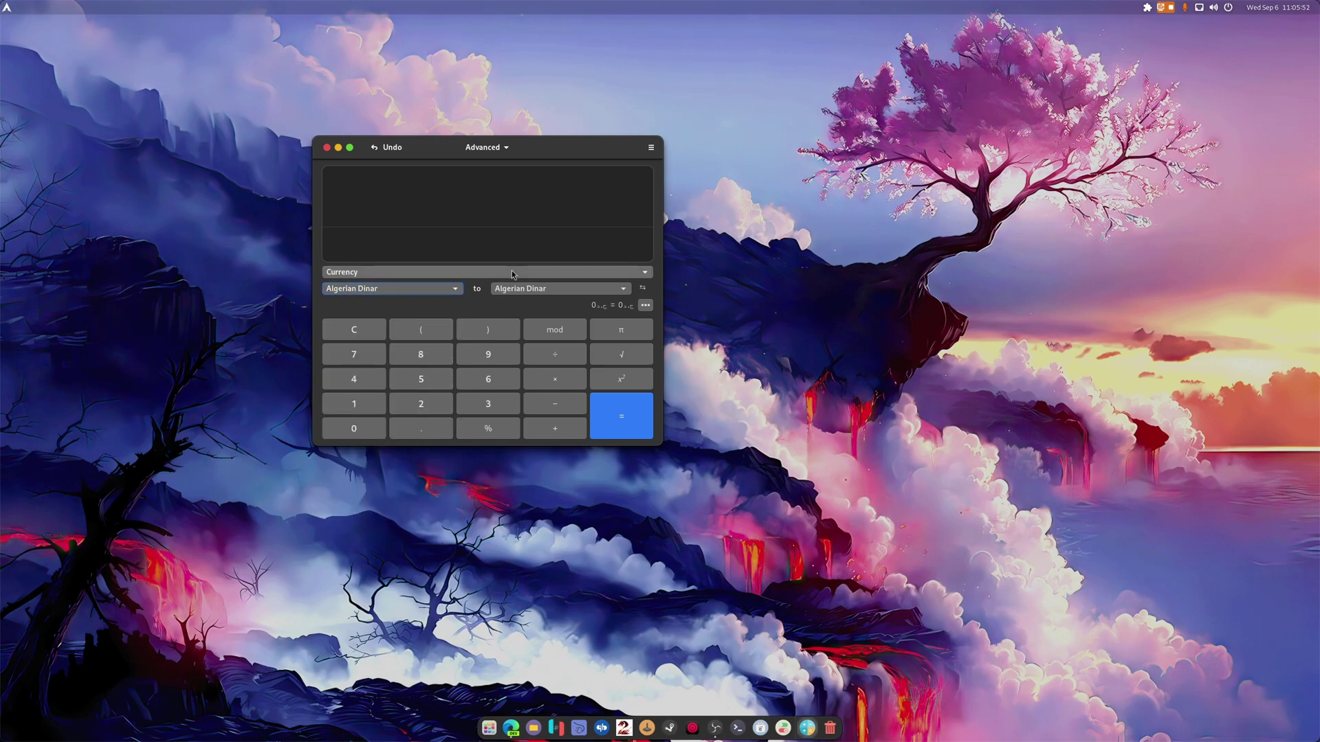
Enter 552 in the Currency converter and close Calculator.
left_click_drag(416, 150, 473, 203)
double_click(464, 436)
left_click(466, 461)
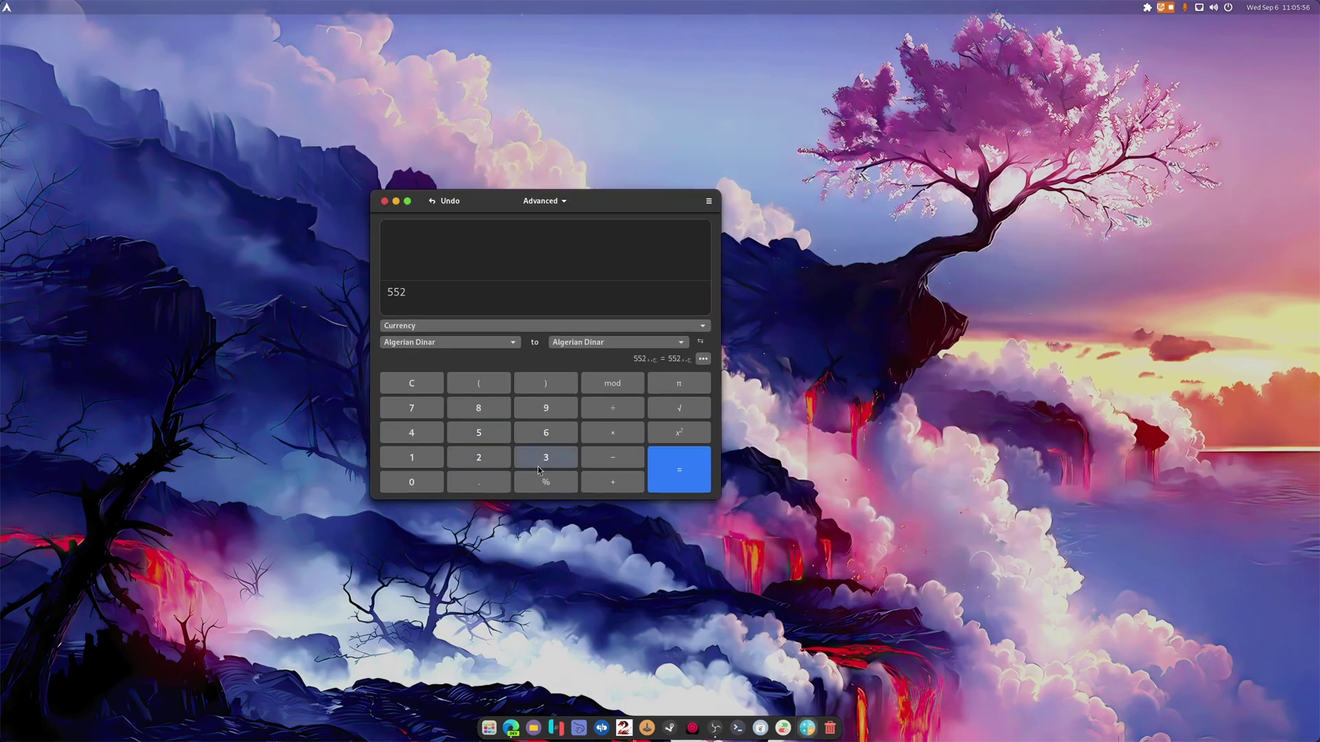
left_click(538, 466)
left_click(385, 200)
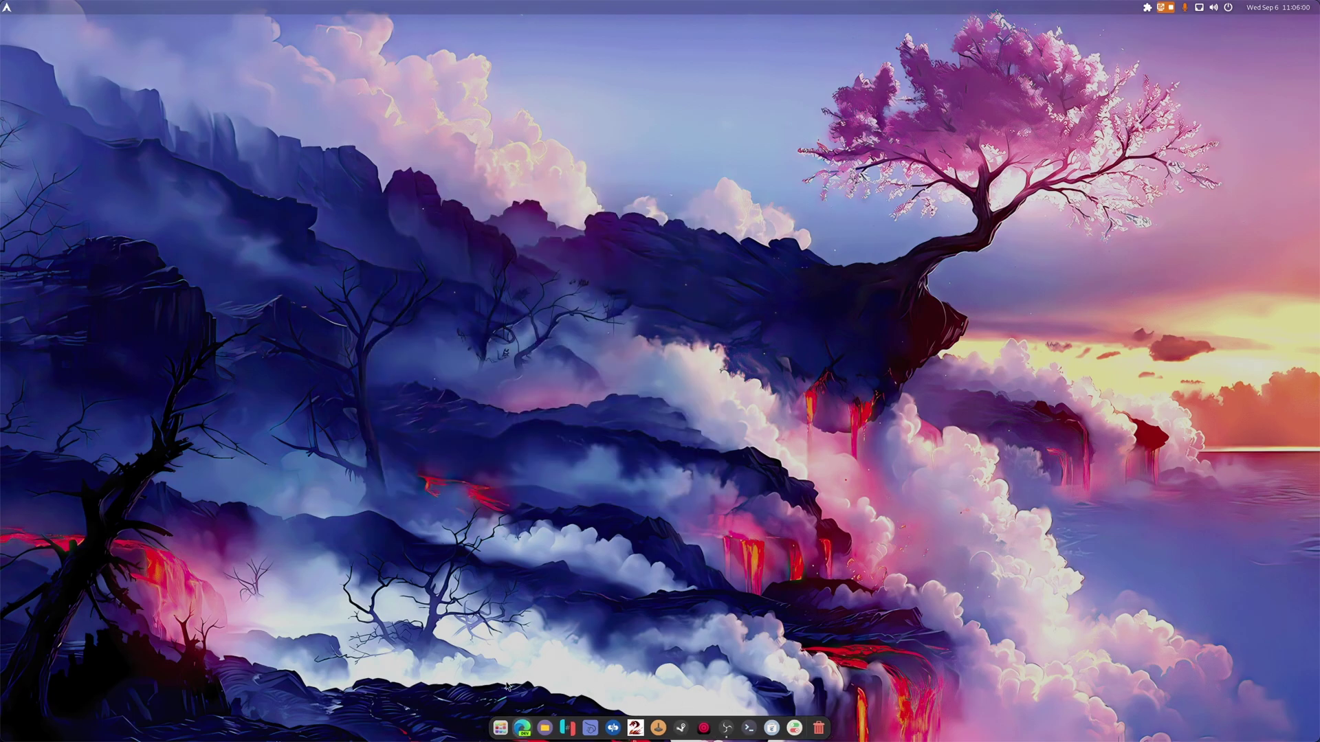
Dismiss the app grid, unmaximize and reposition GNOME Web, and check its main menu.
left_click(500, 728)
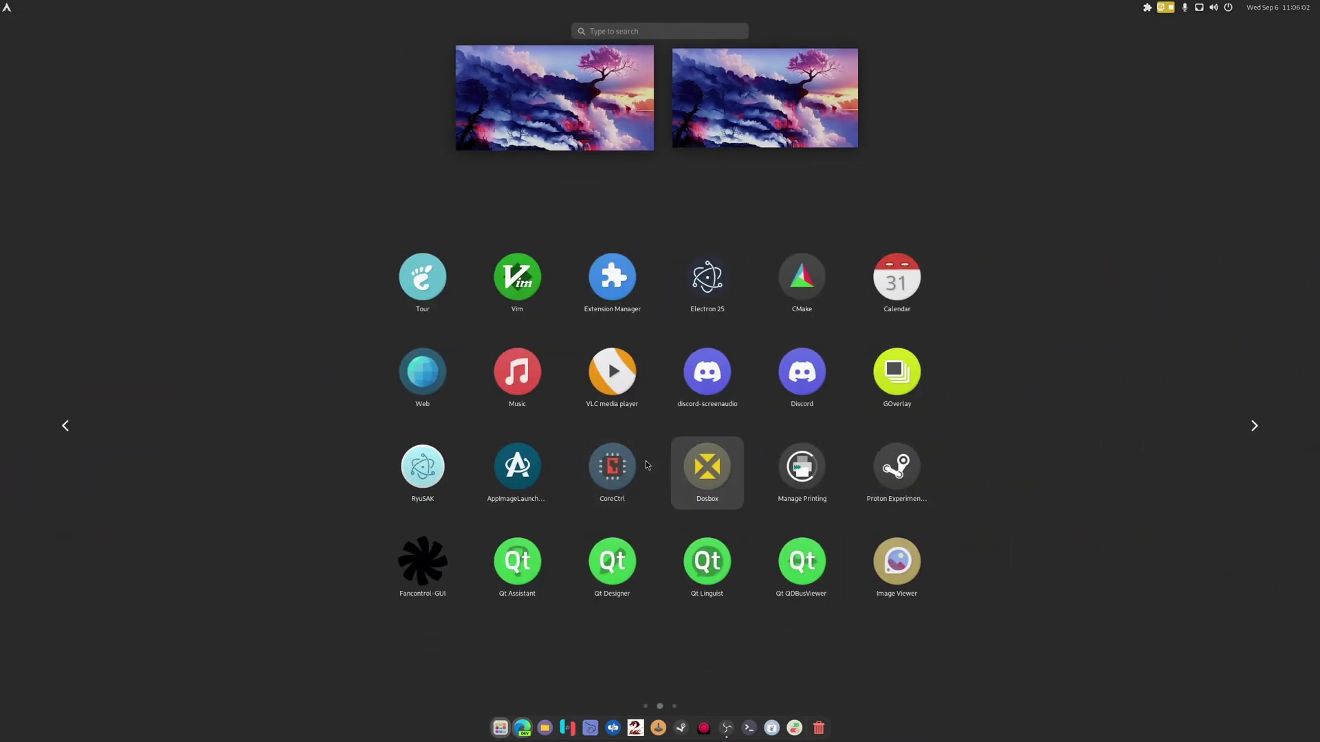
key("super")
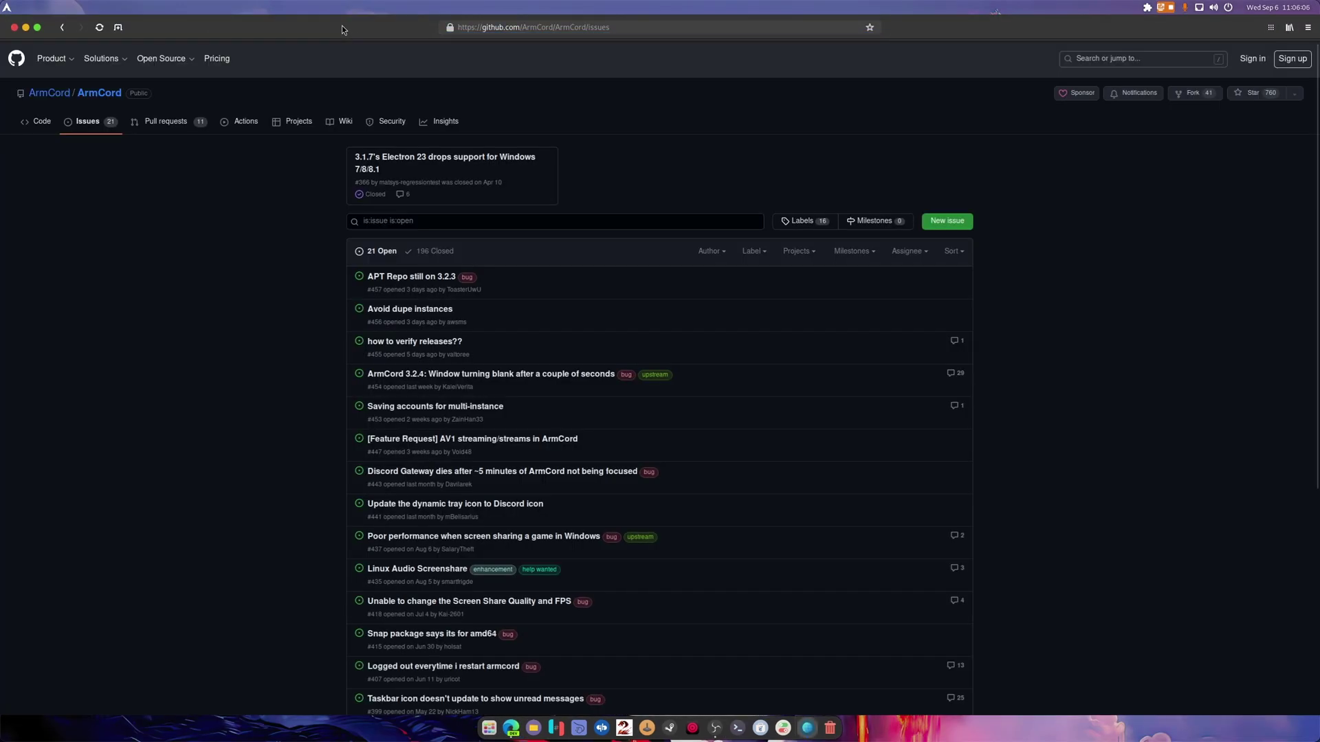
left_click_drag(342, 29, 421, 106)
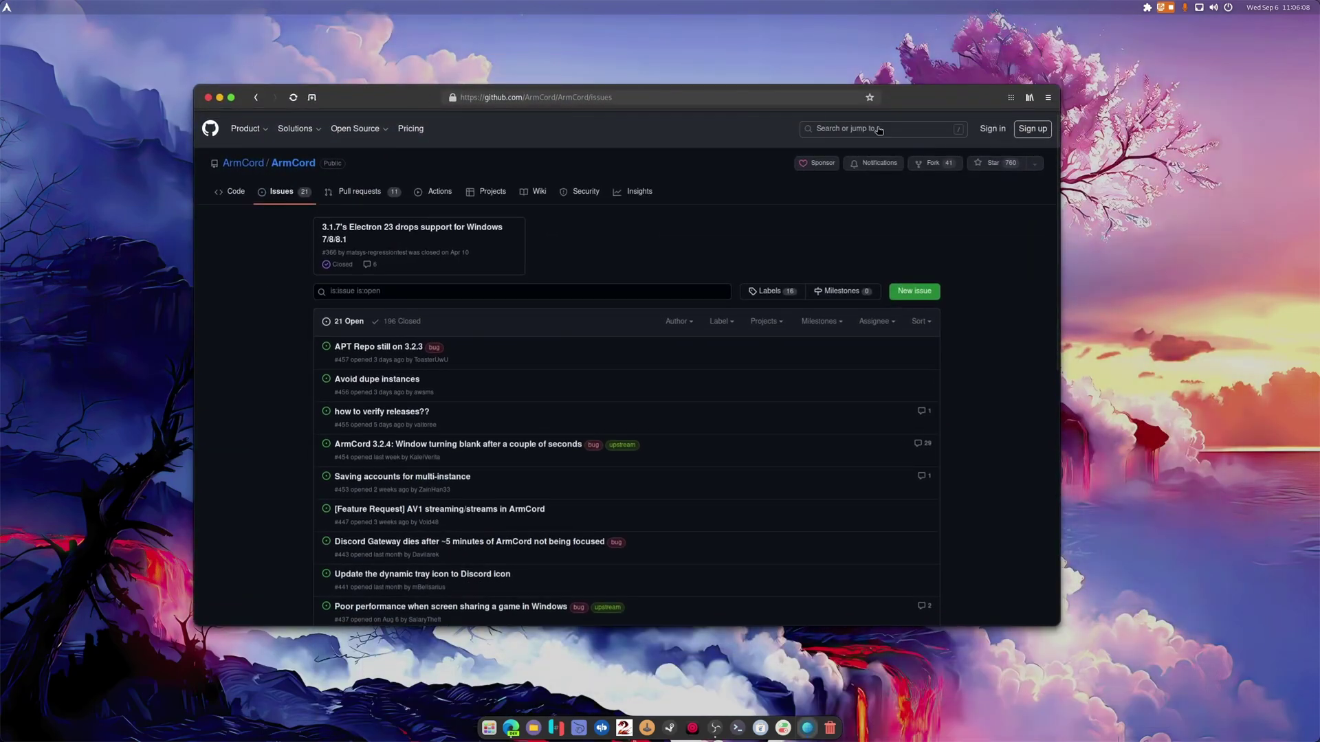
left_click(1048, 98)
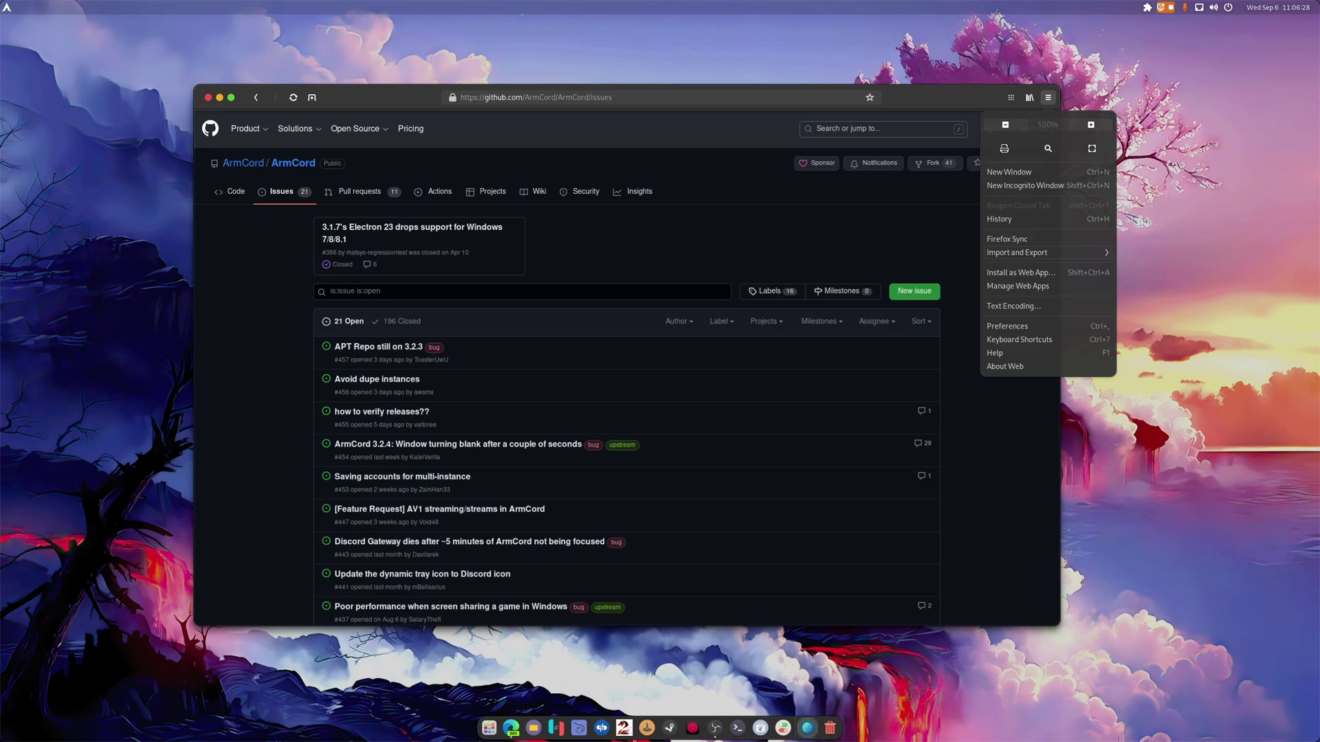
key("Escape")
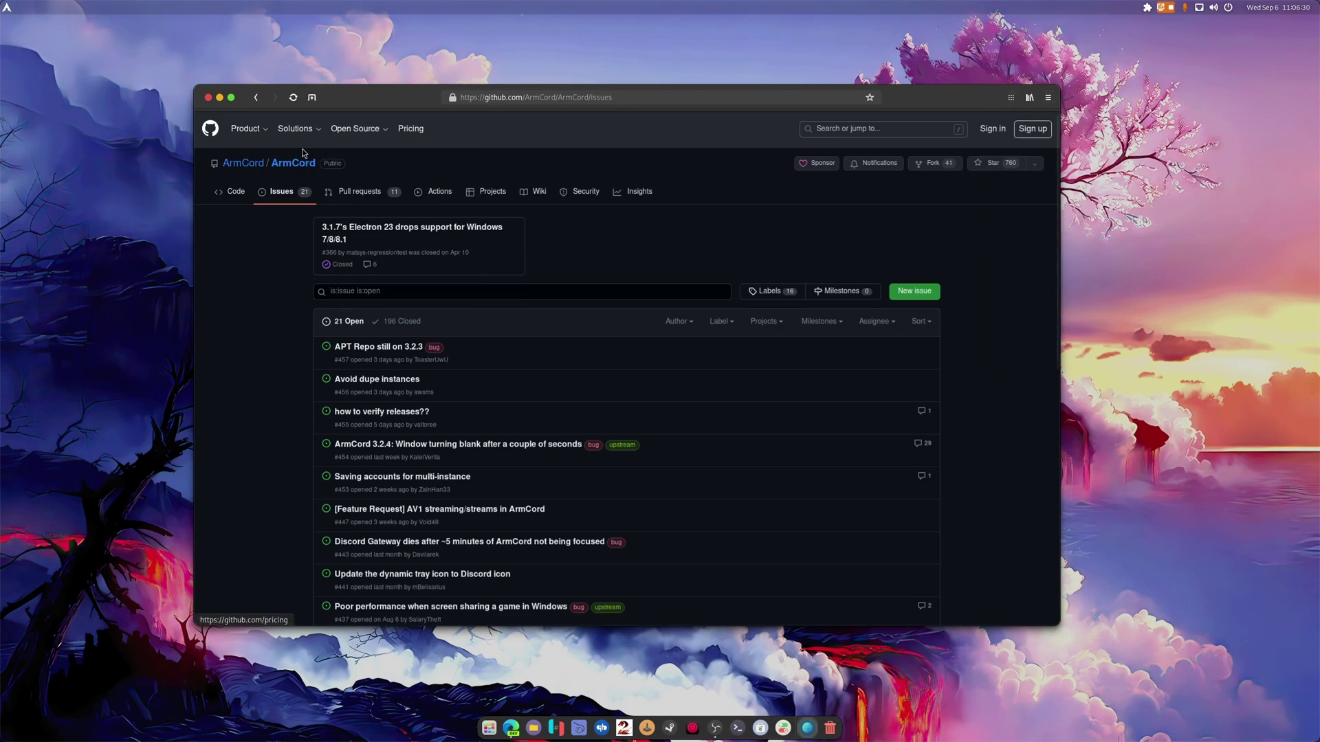
mouse_move(420, 94)
left_mouse_down()
mouse_move(547, 180)
mouse_move(516, 85)
mouse_move(426, 74)
mouse_move(397, 101)
left_mouse_up()
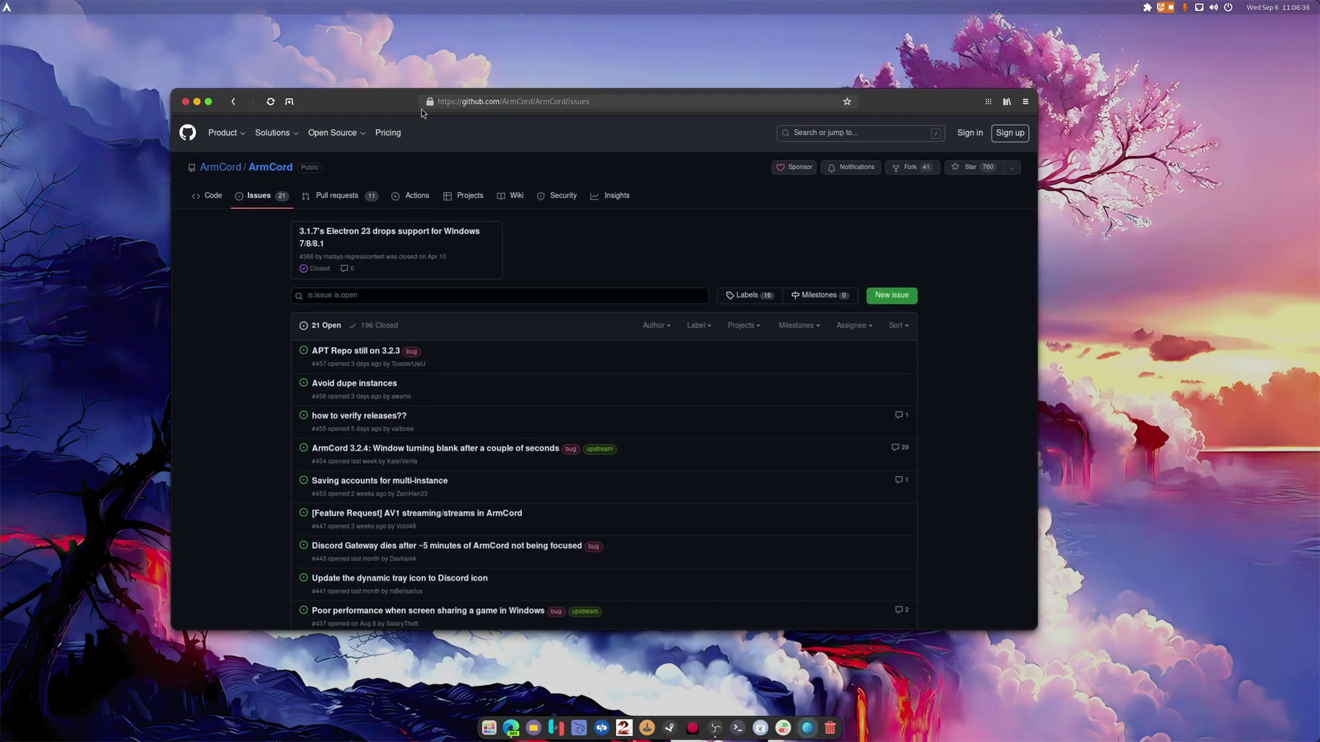
Go to youtube.com in GNOME Web, then close the browser.
left_click(527, 103)
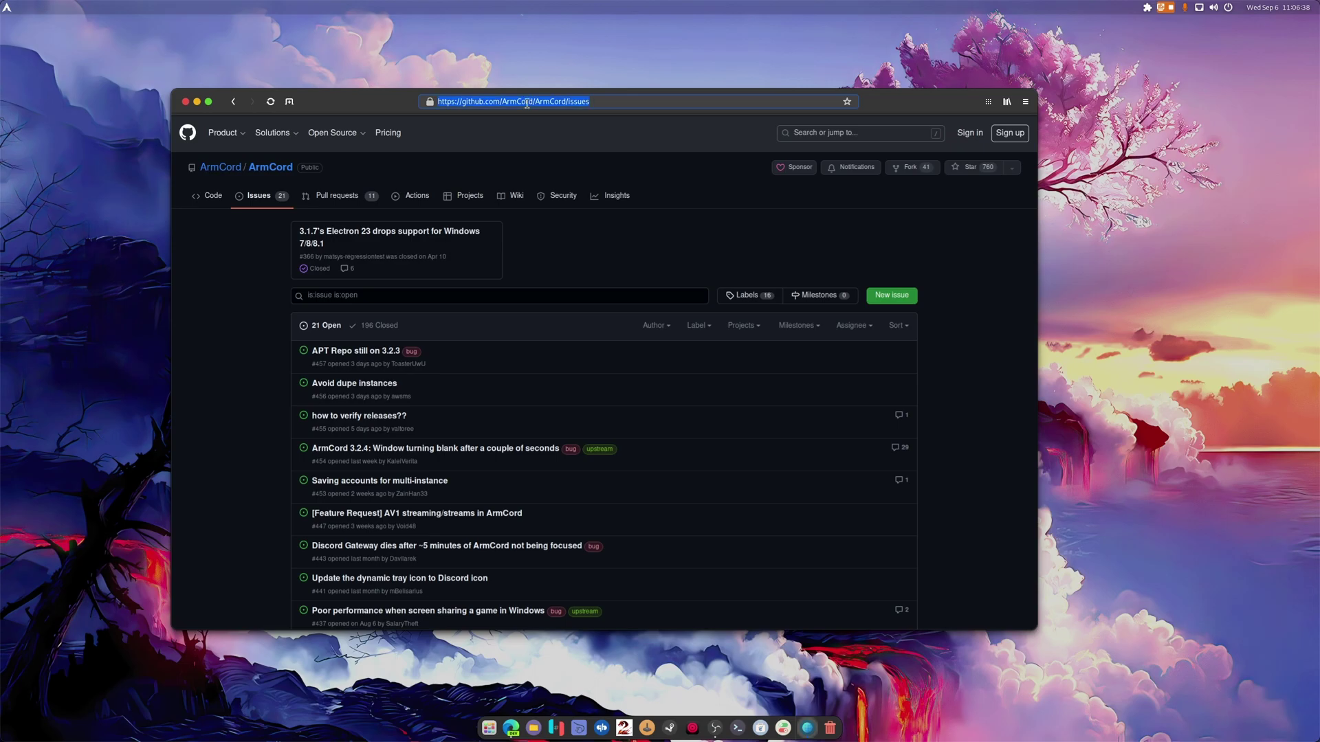
type("yo")
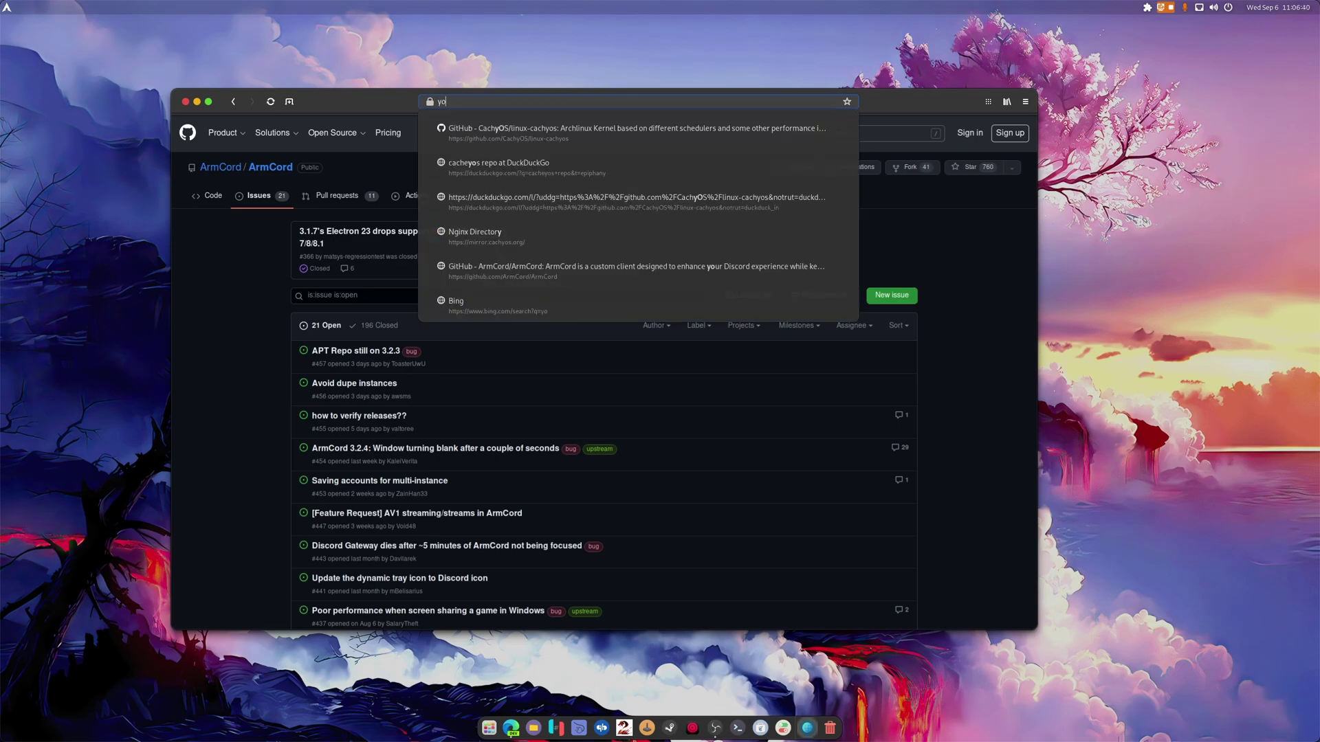
type("utube.")
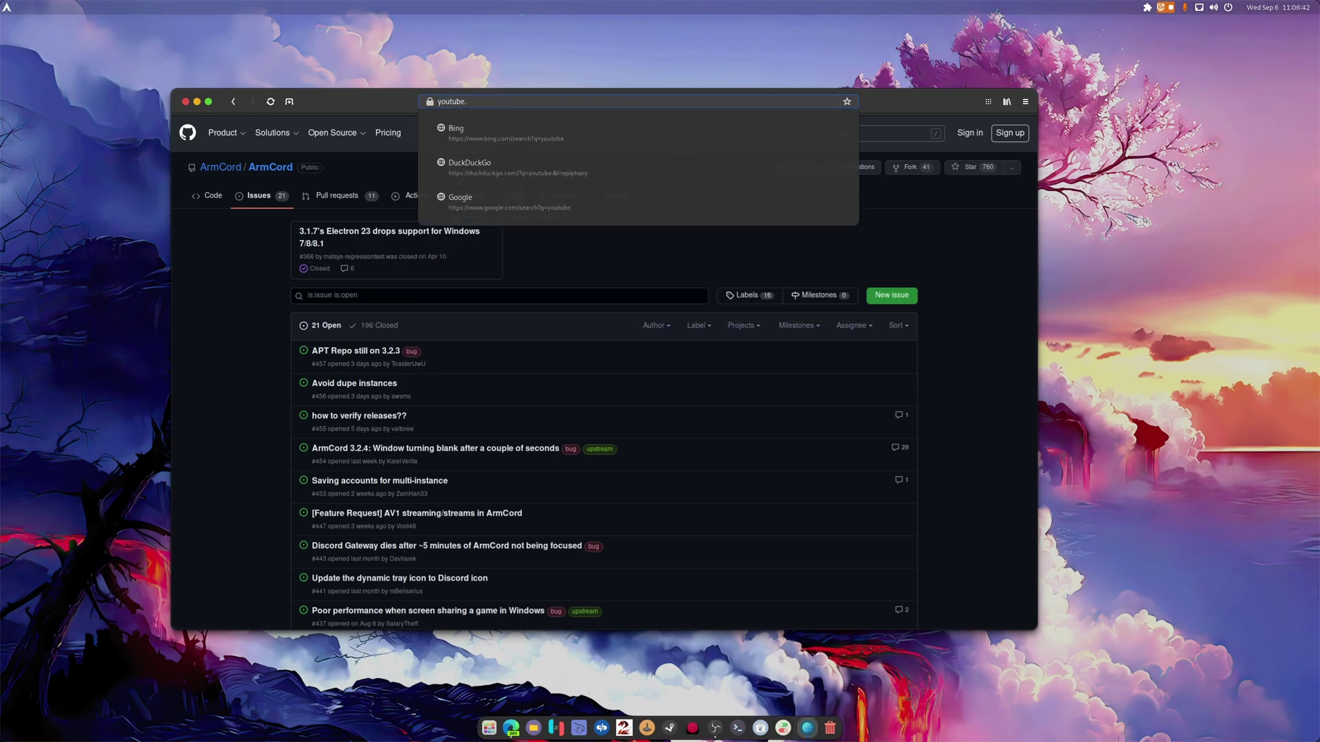
type("com")
key("Return")
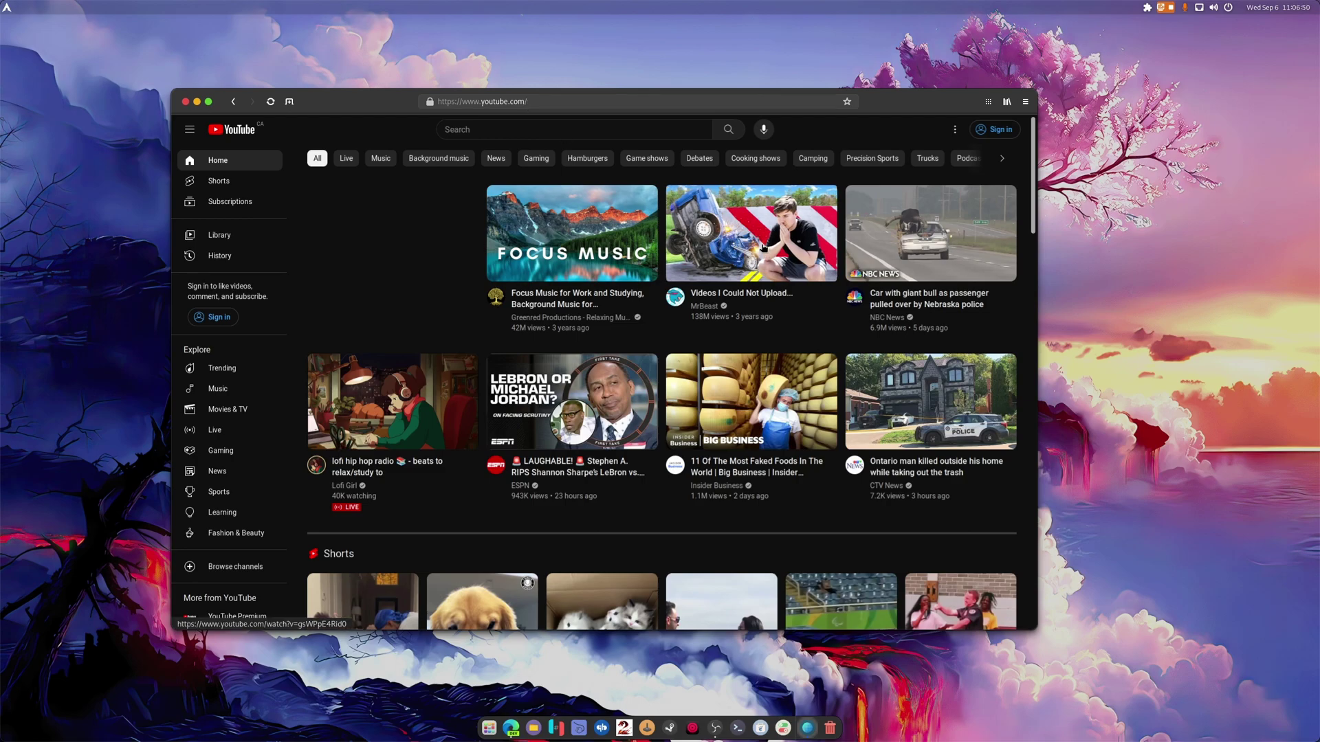
mouse_move(767, 267)
left_click(185, 102)
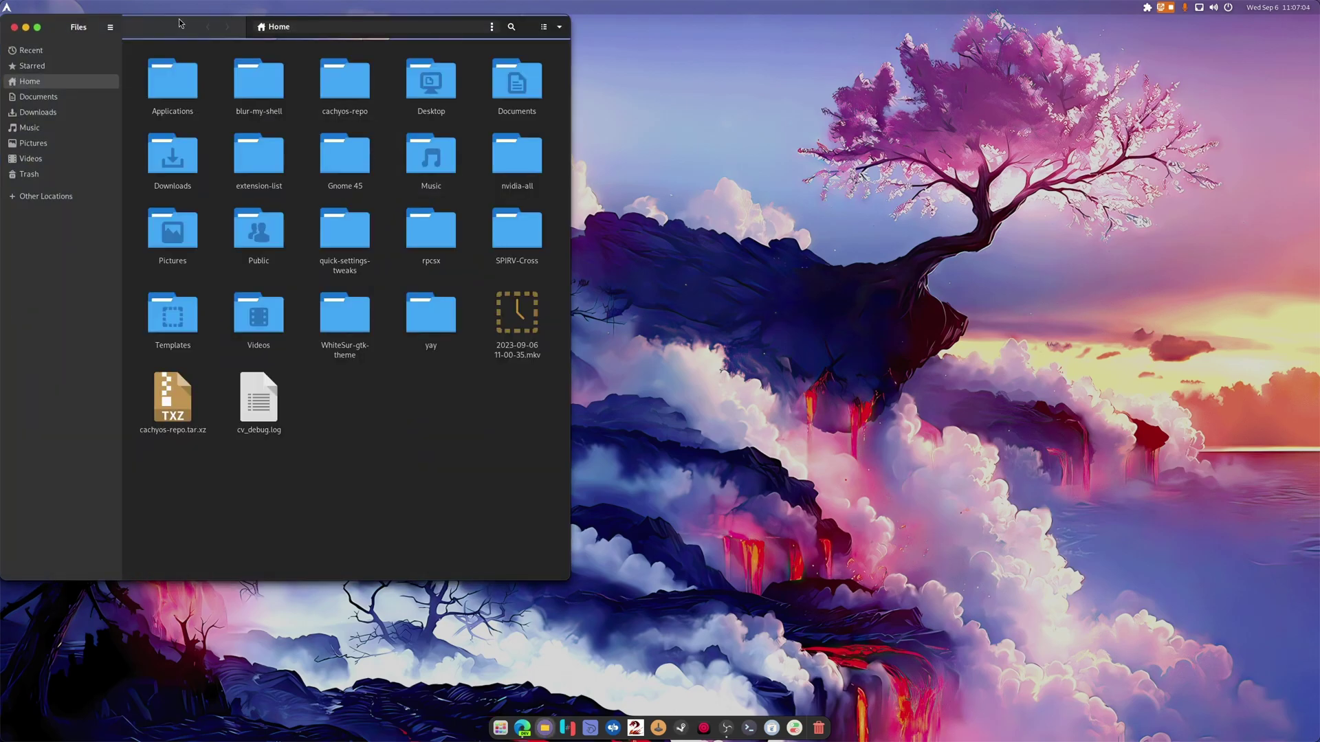
Centre and enlarge the Files window on the Home folder, then close it.
left_click_drag(152, 25, 377, 70)
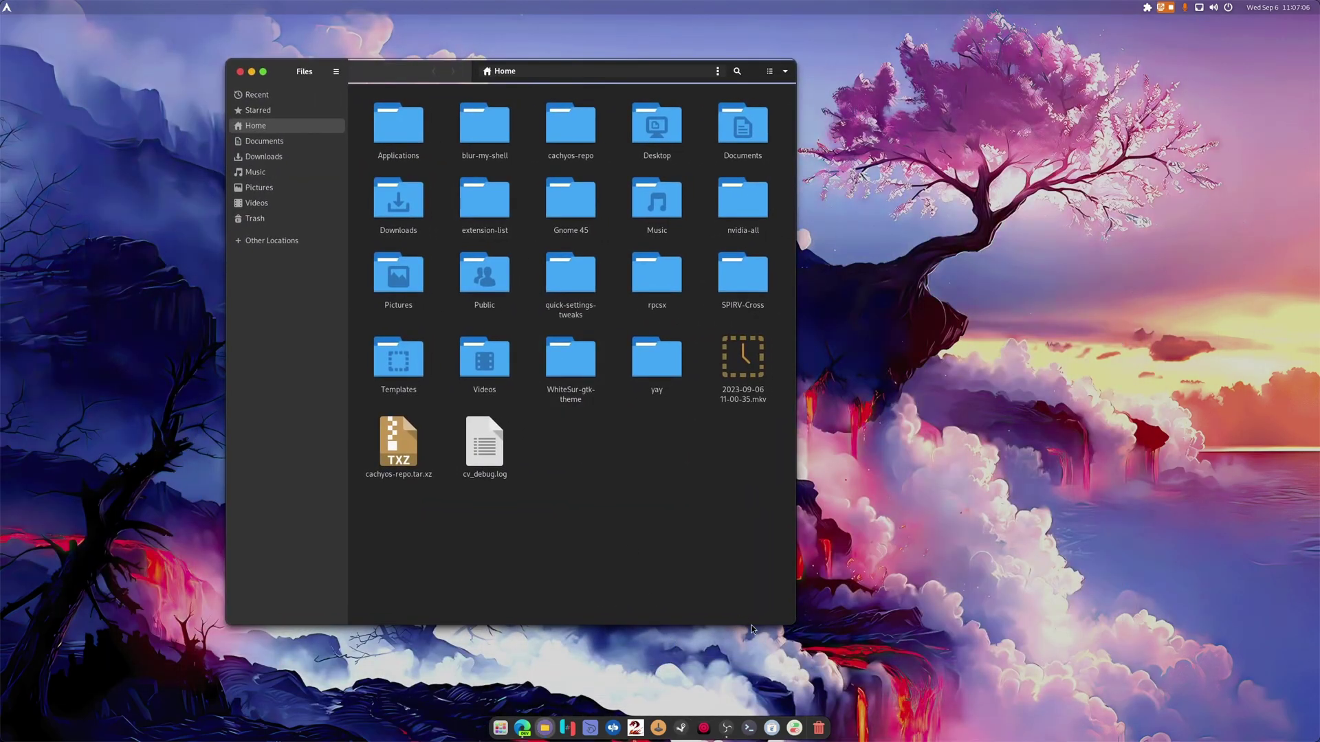
left_click_drag(793, 626, 1235, 589)
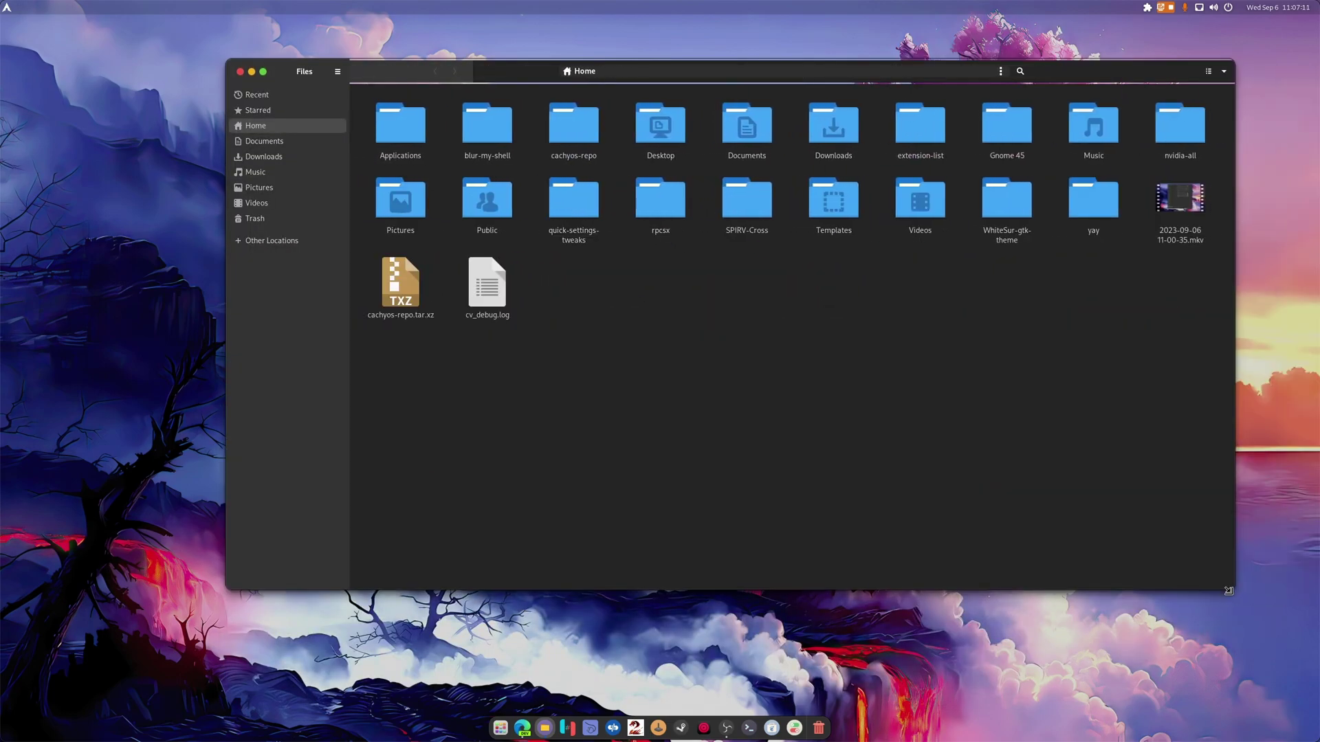
left_click(240, 71)
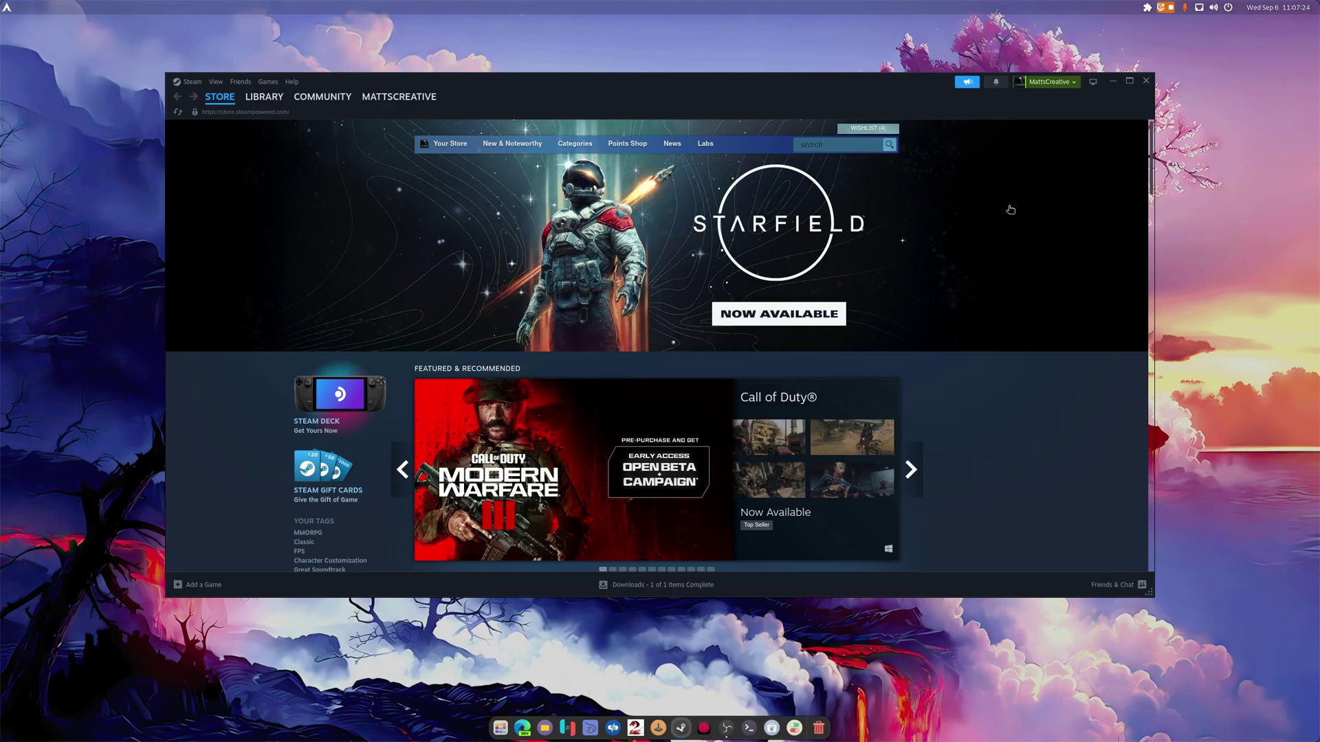
Restore the Steam window and go to the Guild Wars 2 page in the Library.
left_click(1113, 81)
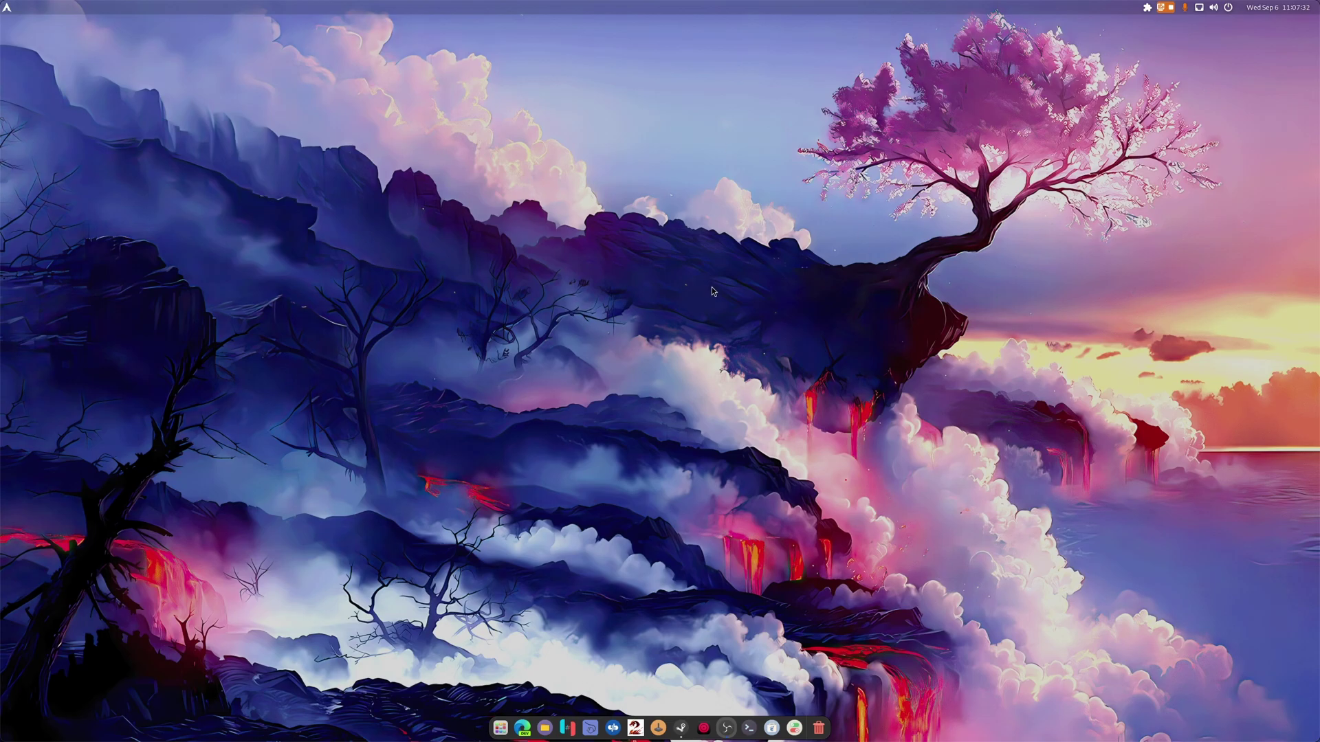
left_click(682, 726)
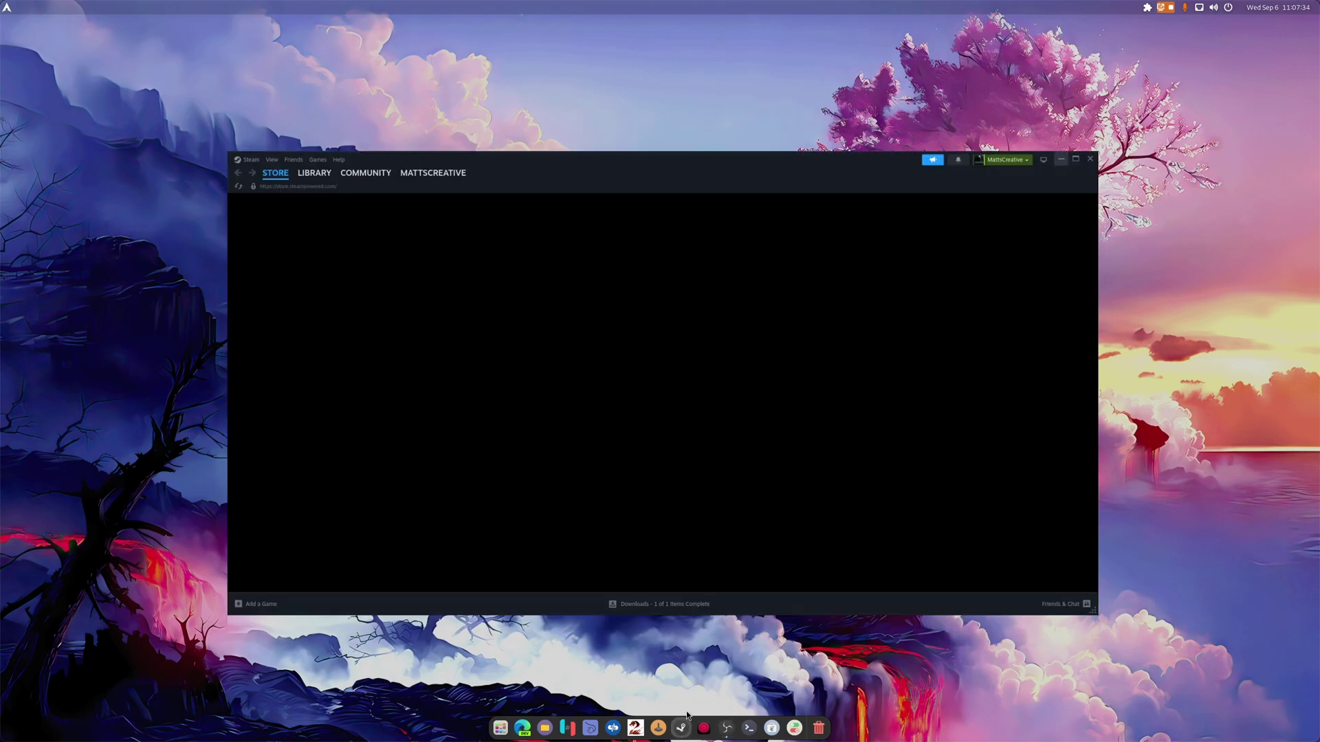
left_click(264, 97)
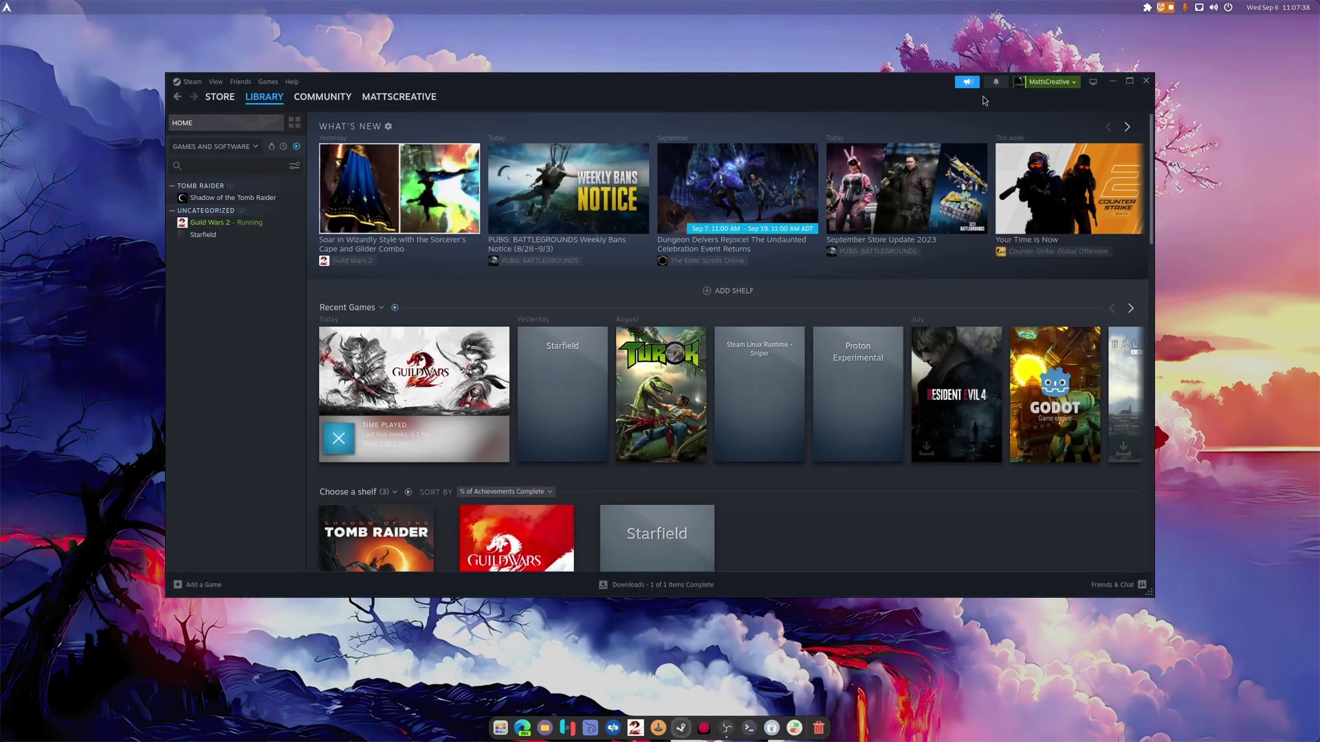
left_click(1113, 81)
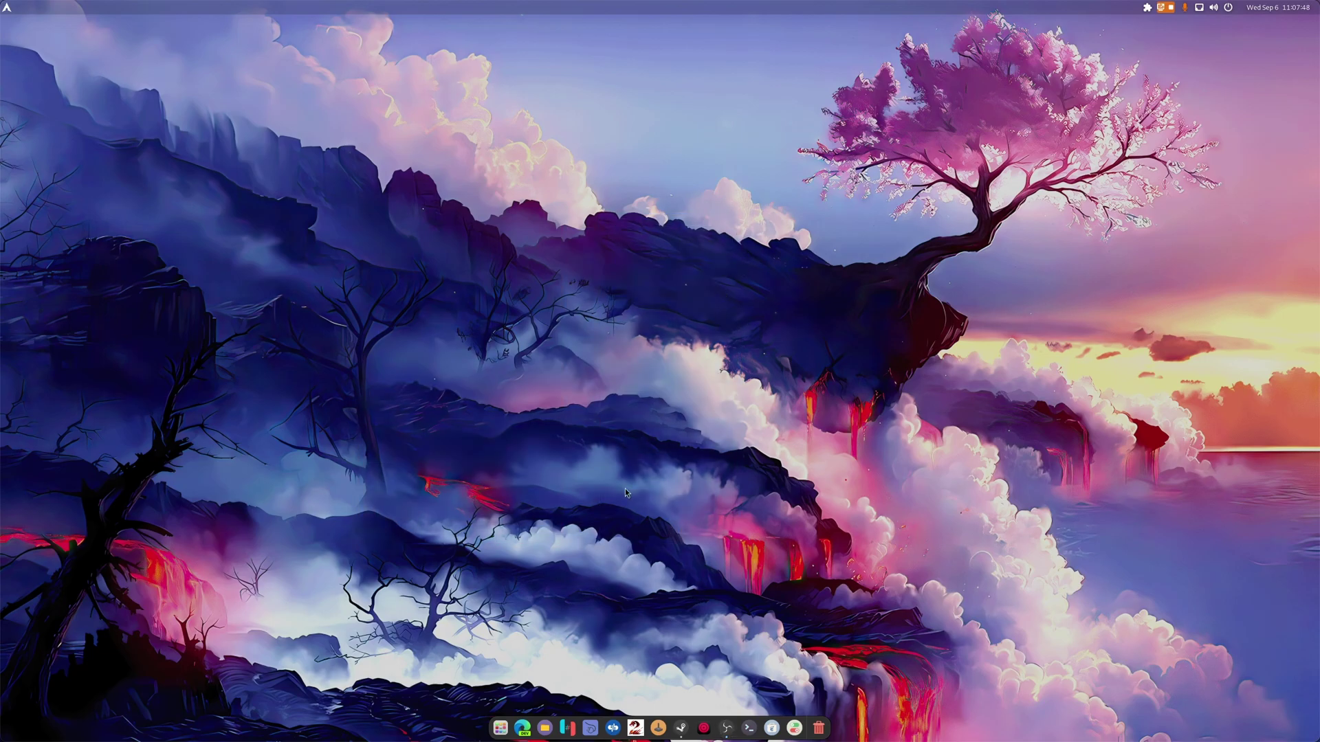
left_click(682, 727)
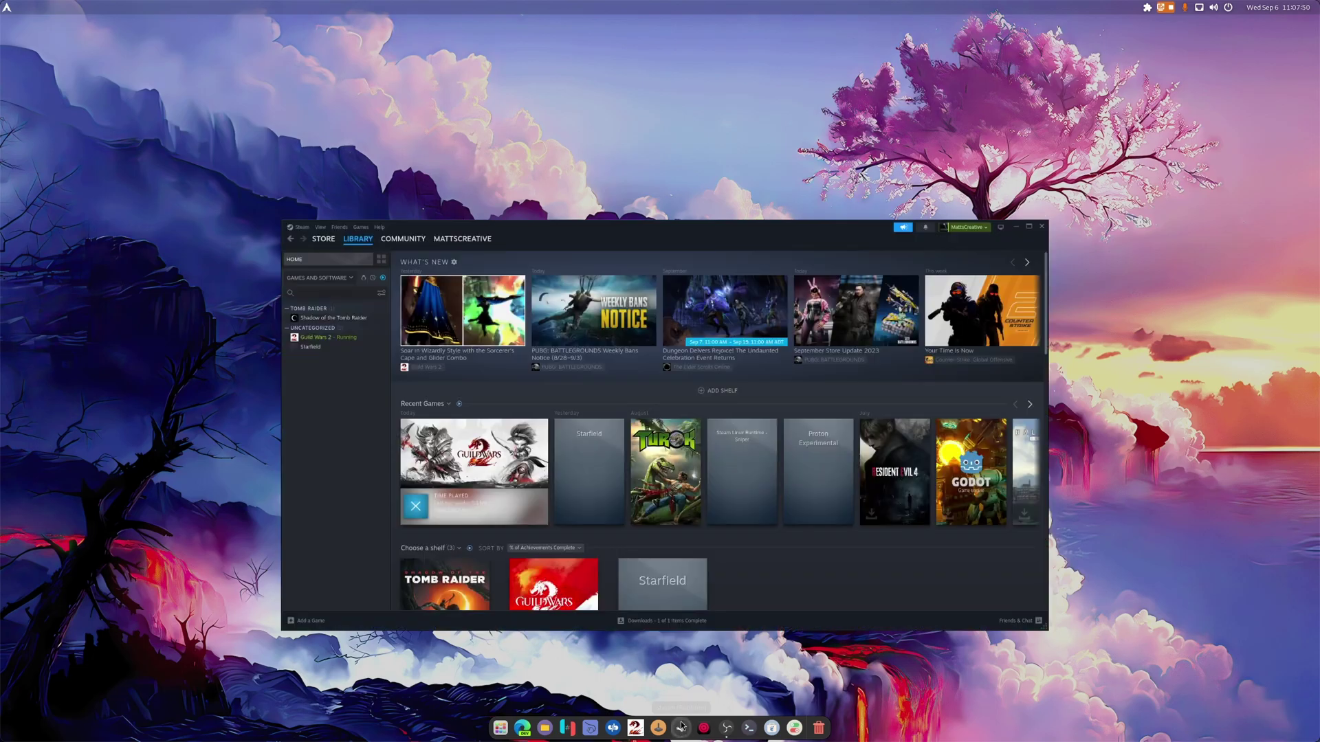
left_click(642, 588)
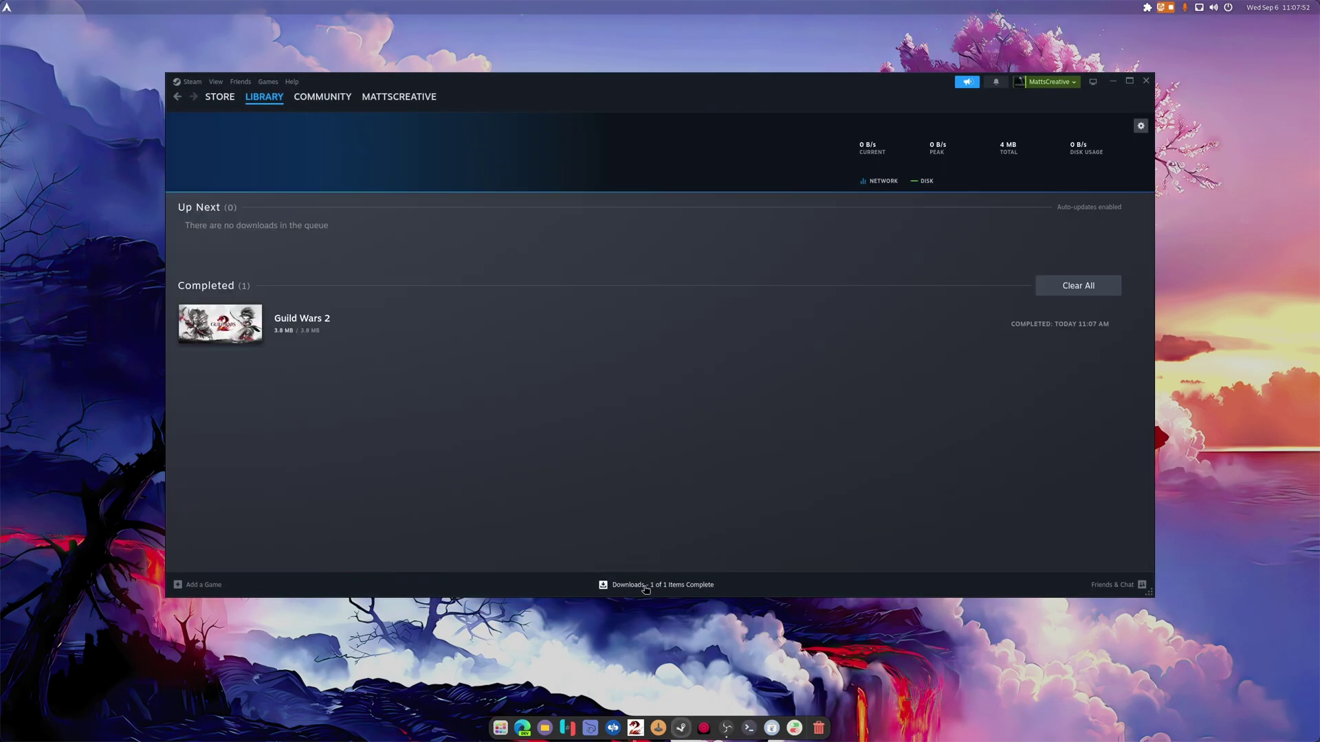
left_click(220, 325)
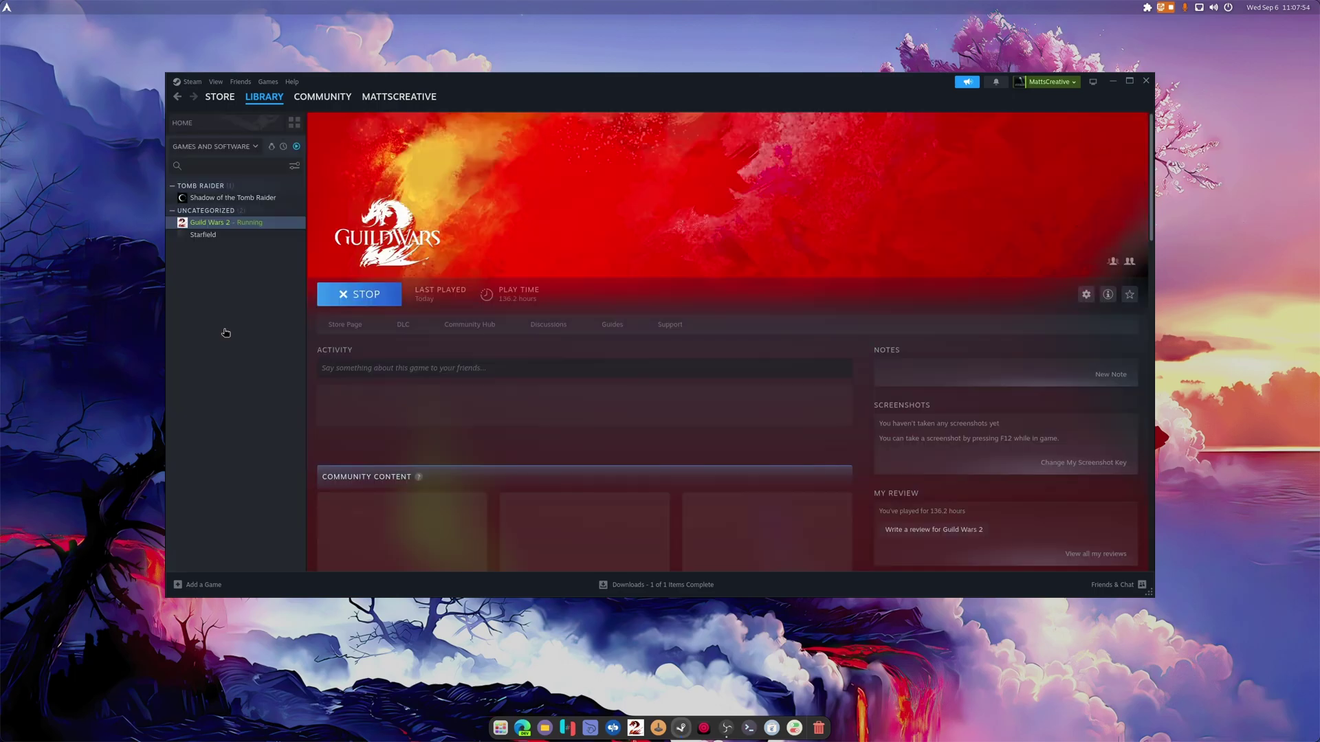
Stop the running Guild Wars 2 in Steam and confirm exiting the game.
left_click(344, 297)
key("Return")
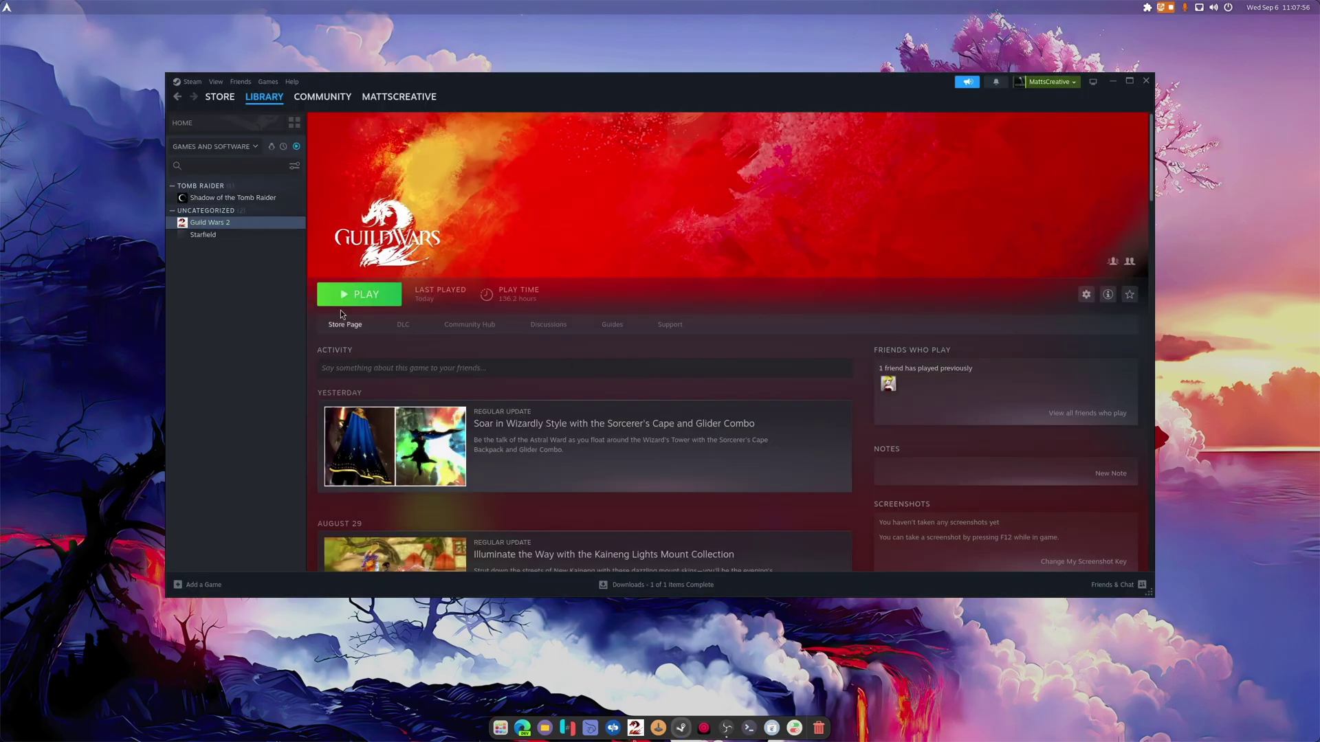
left_click(344, 296)
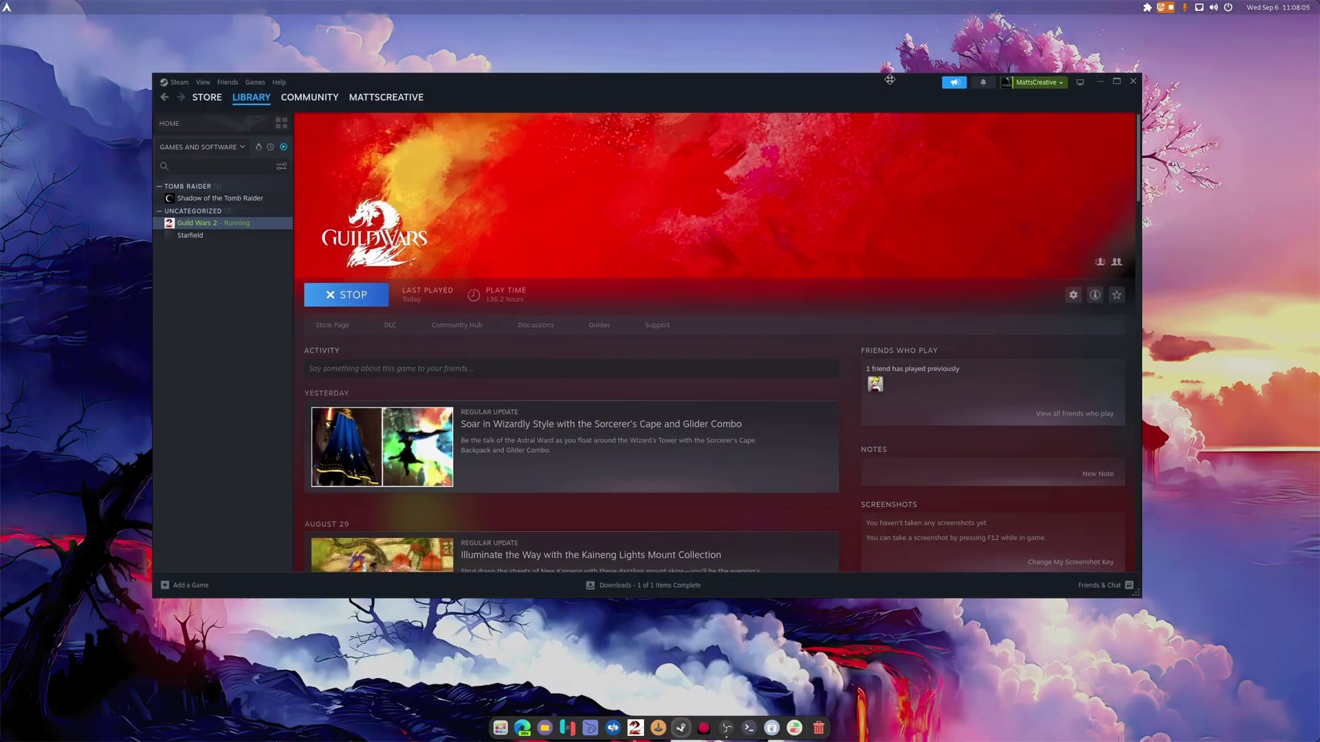
left_click_drag(904, 78, 898, 66)
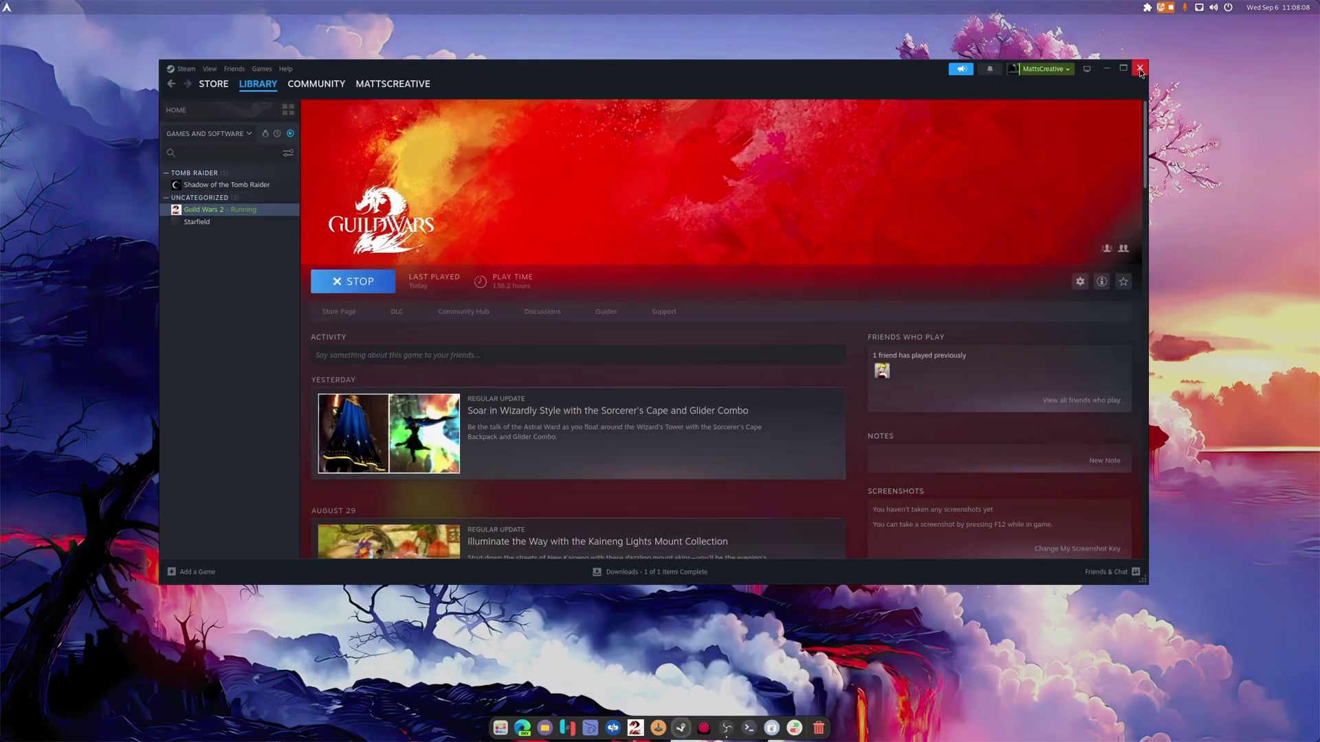
left_click(358, 288)
left_click(632, 349)
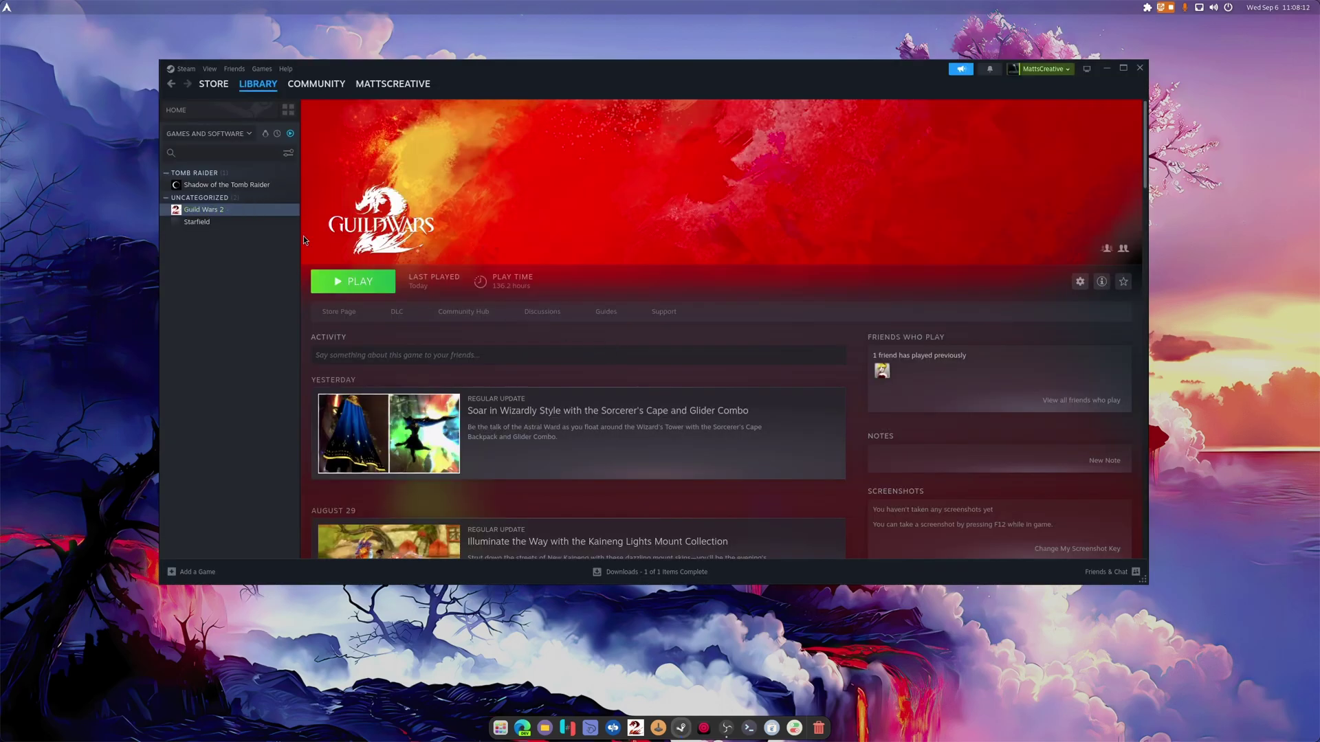
Browse the game's local files and run Gw2-64.exe with Wine.
right_click(213, 212)
mouse_move(247, 277)
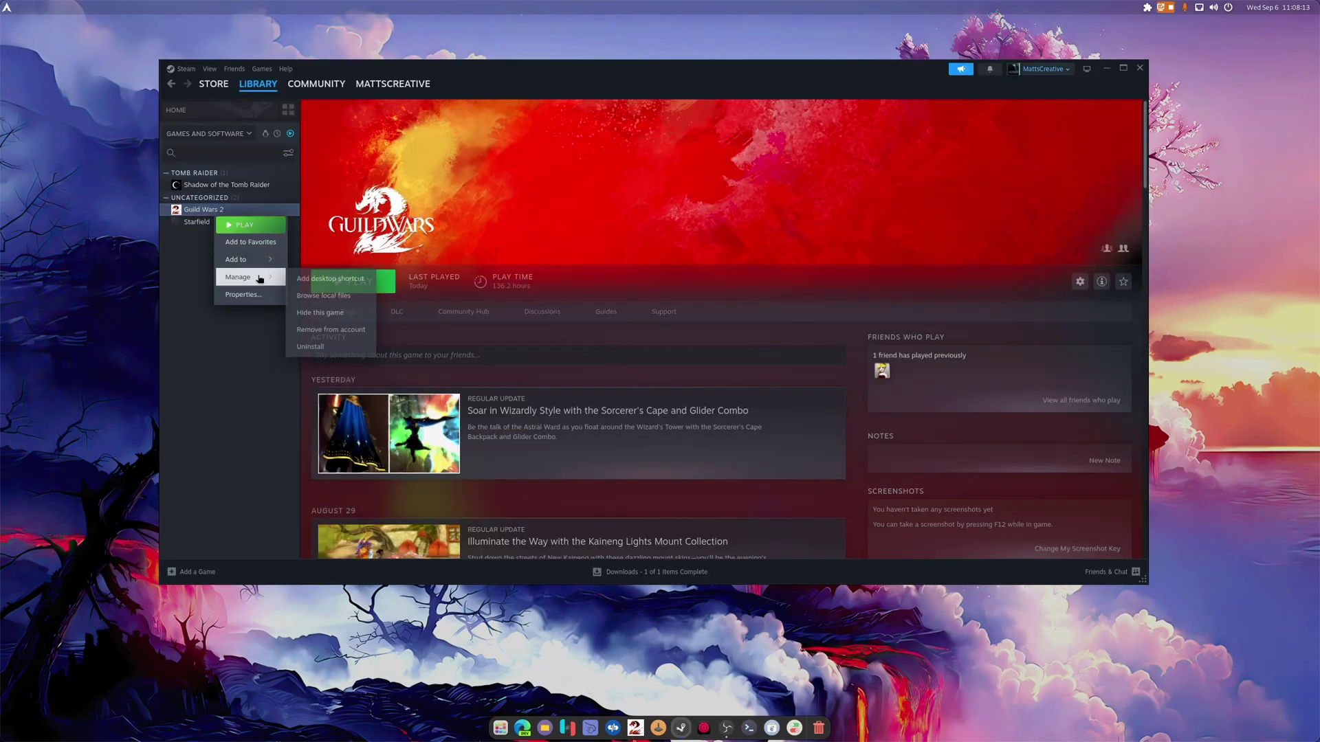
left_click(323, 296)
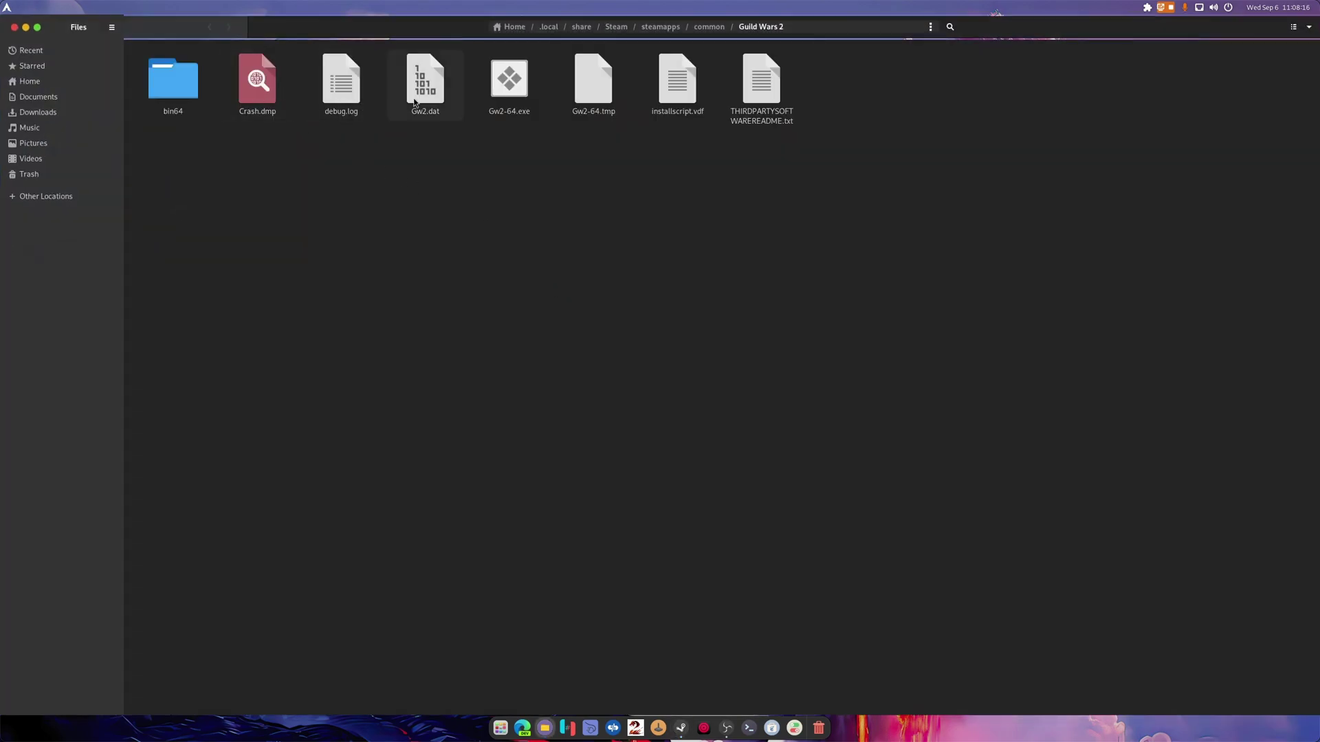
right_click(509, 89)
left_click(550, 97)
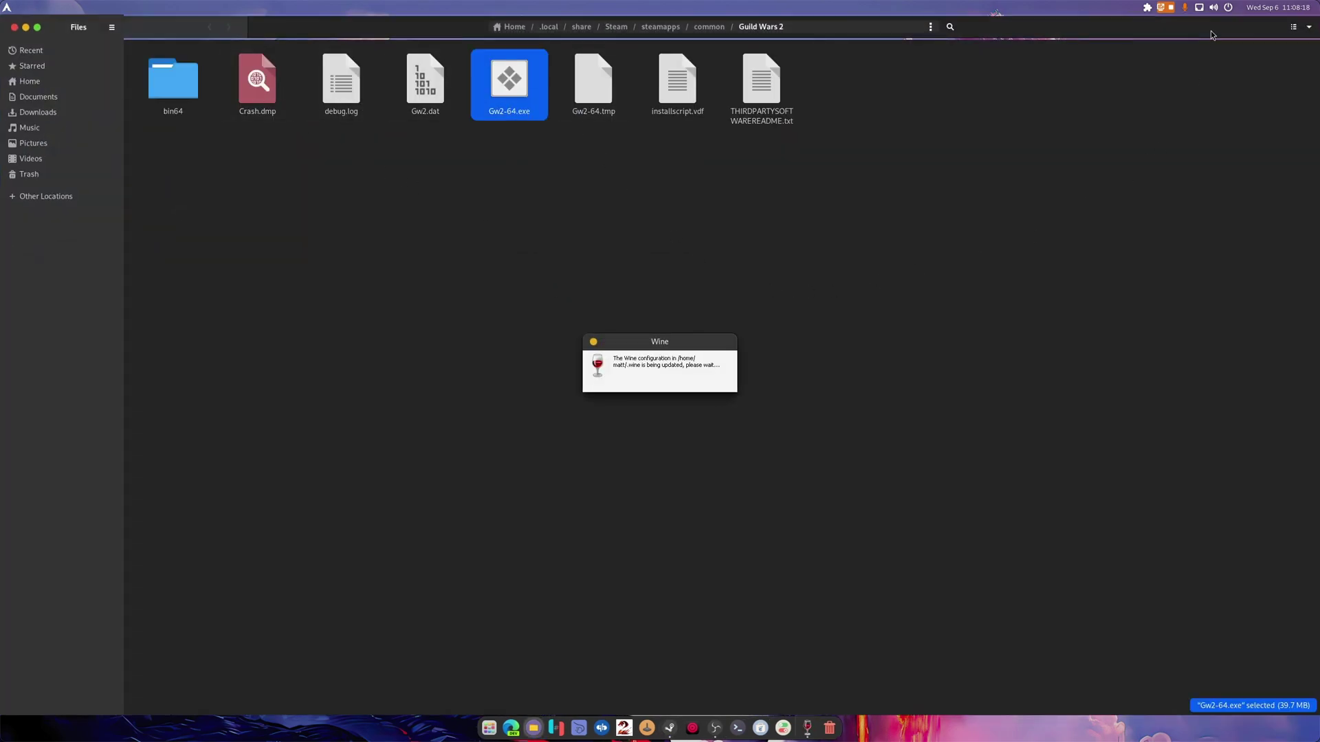
left_click(26, 27)
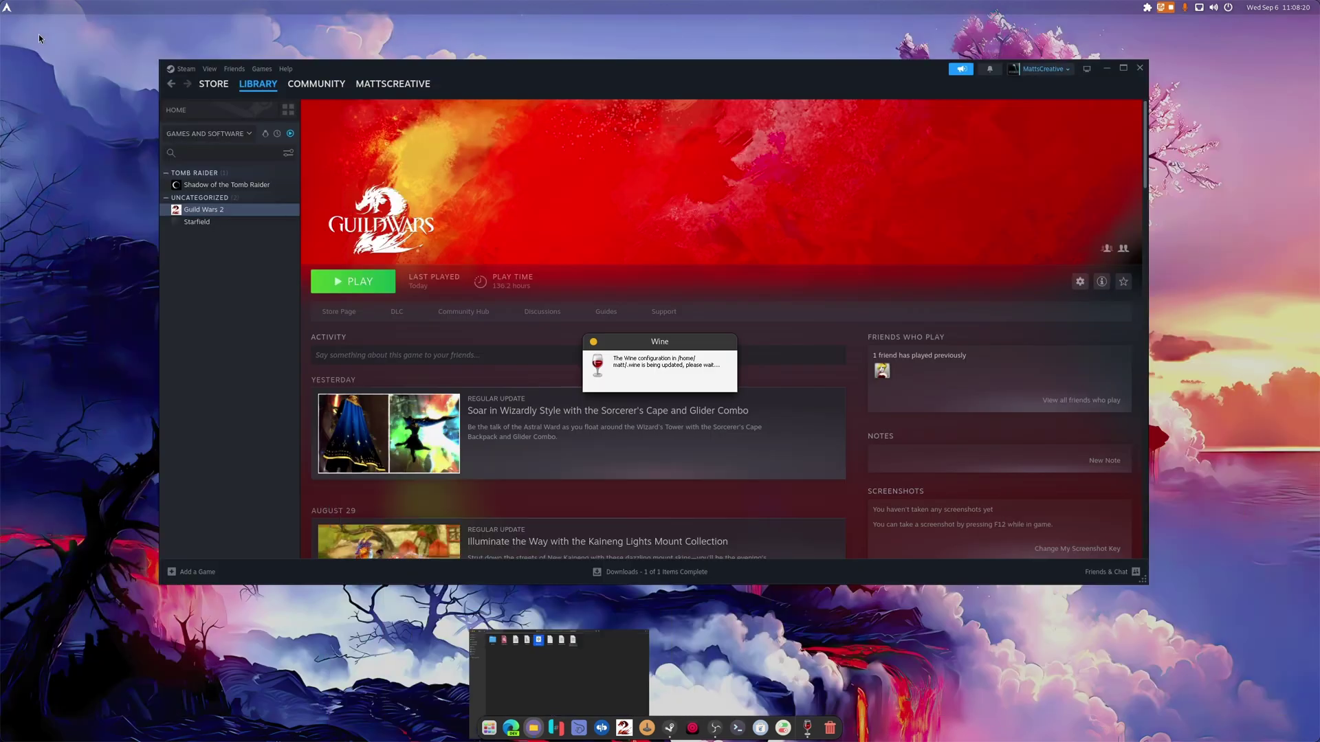
Minimize Steam and close the Guild Wars 2 launcher once it reaches 100% ready.
left_click(1106, 68)
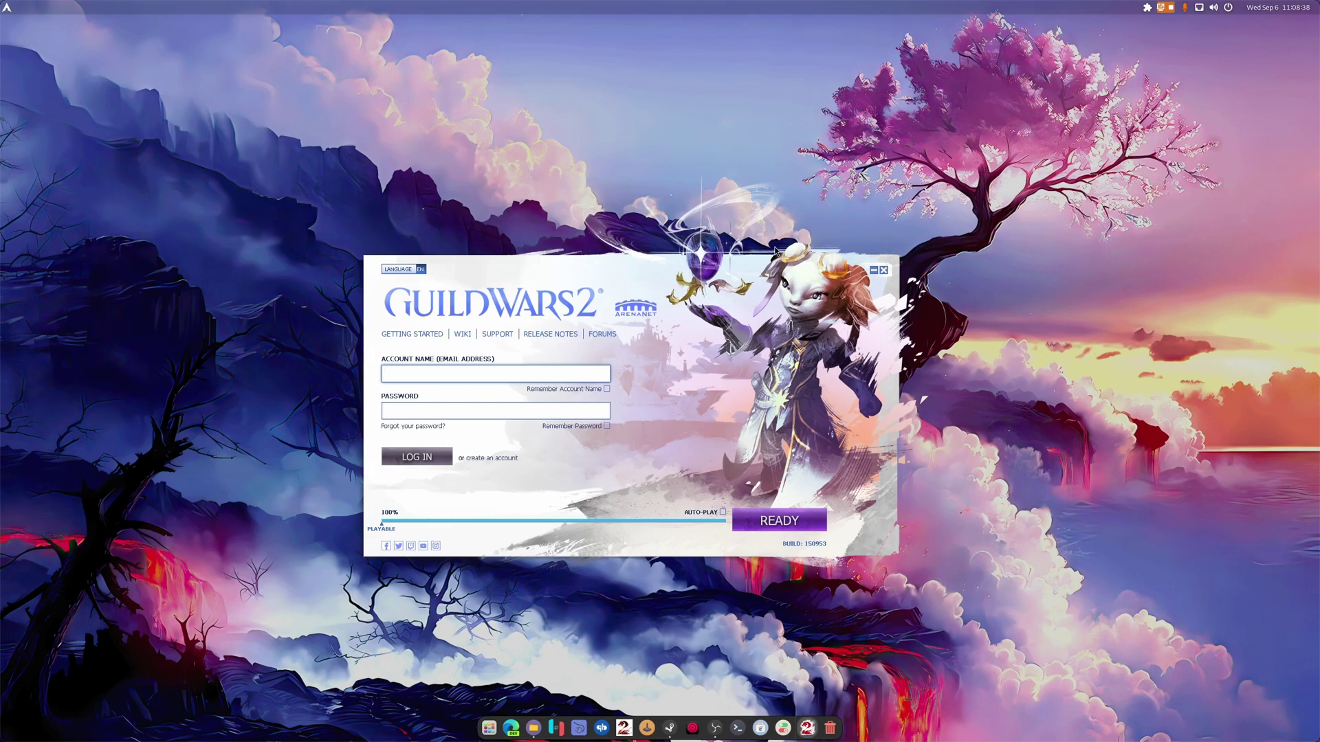
left_click(883, 270)
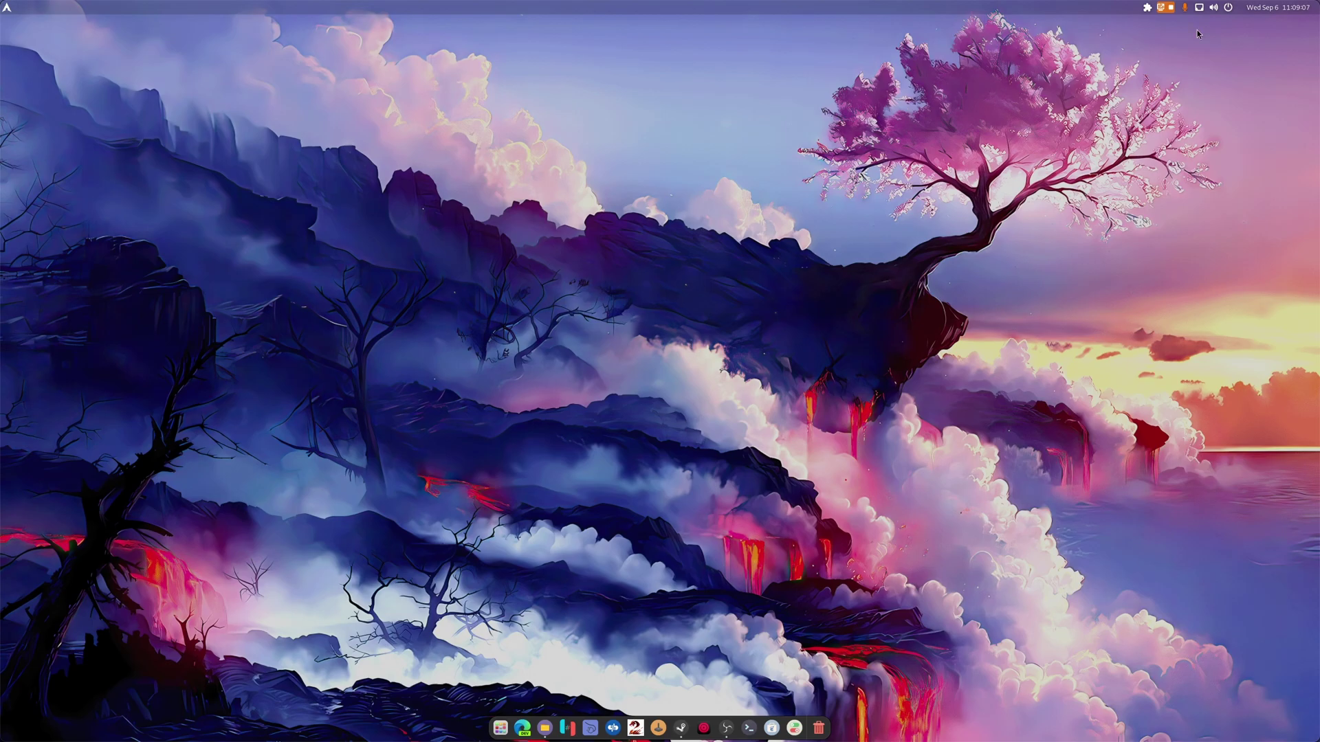
left_click(1146, 8)
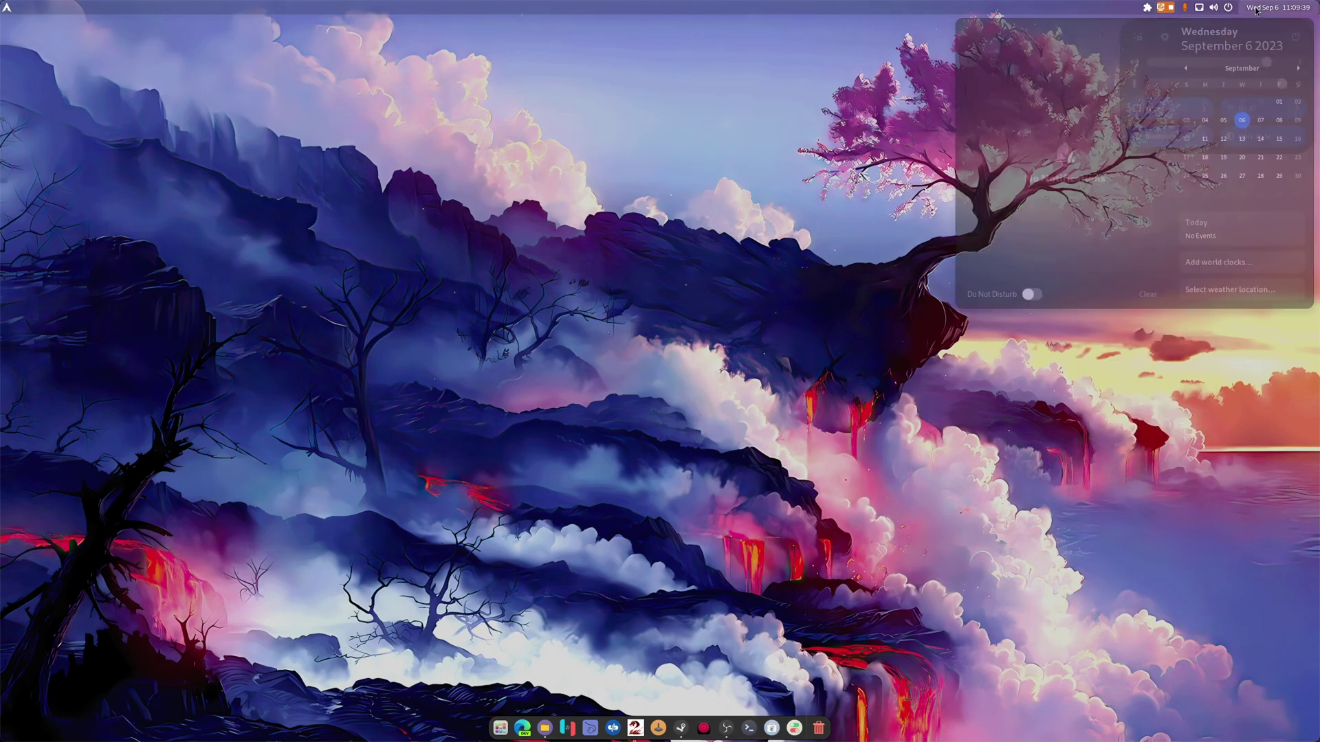
mouse_move(1225, 11)
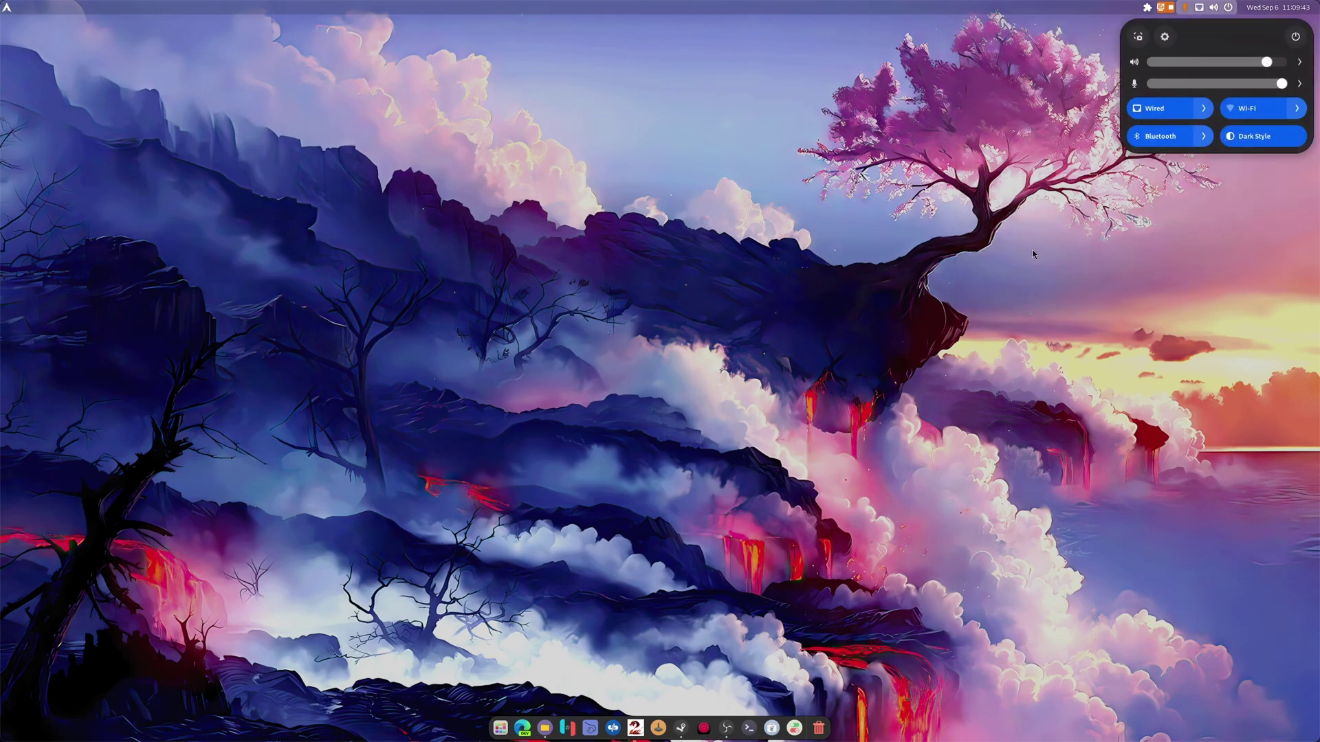
left_click(1033, 250)
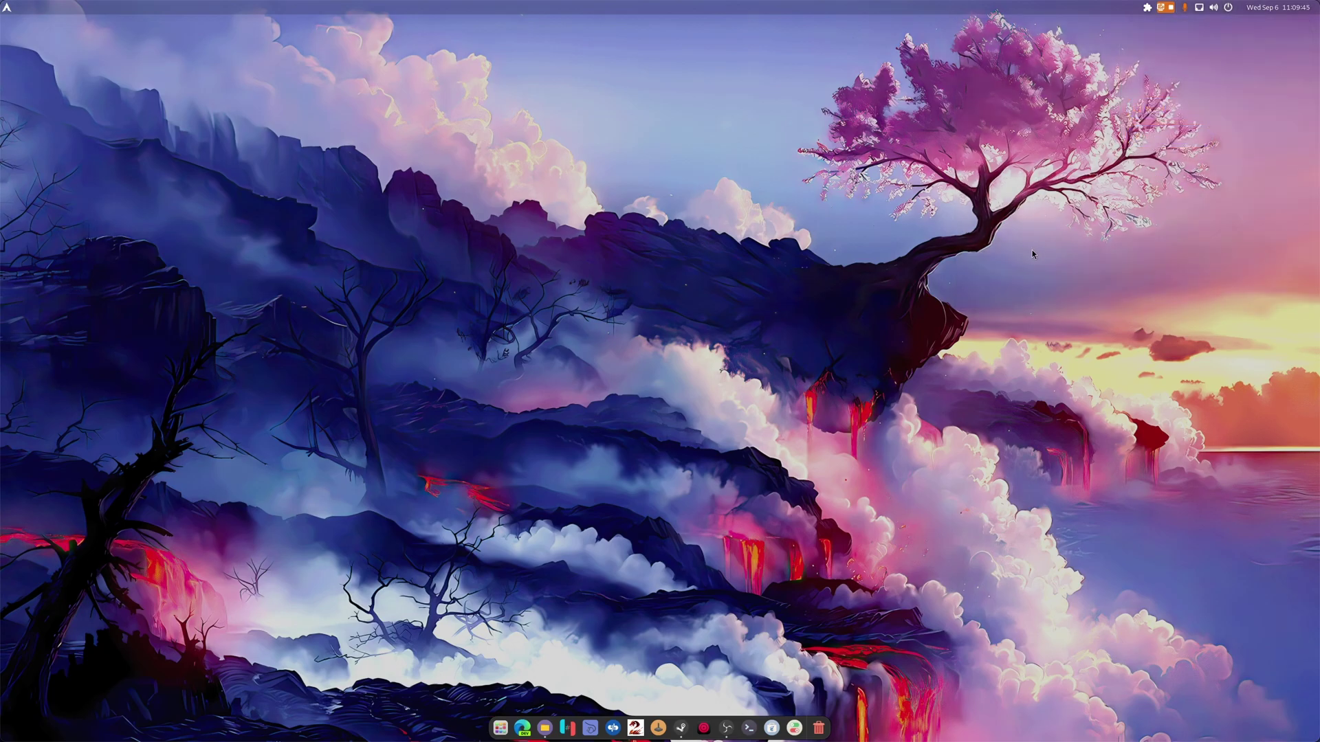